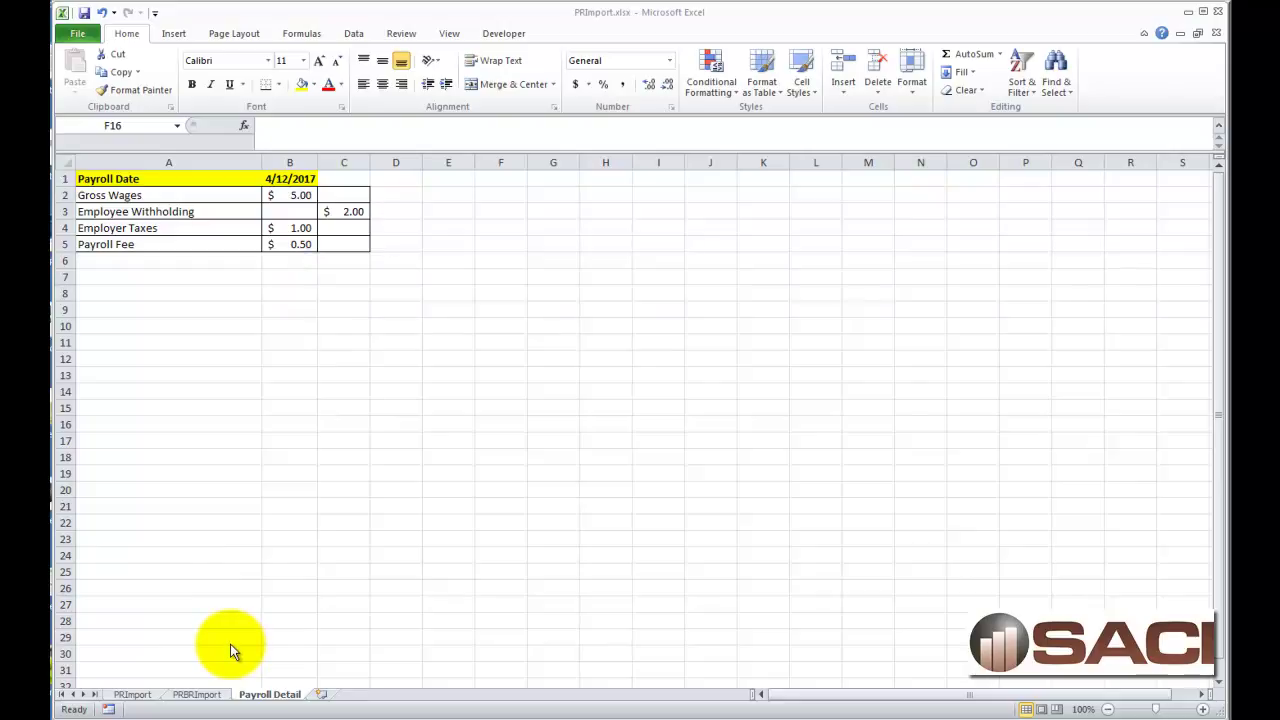
- Review the PRImport sheet's 4/12/2017 dates, account numbers and amount column formats
click(133, 695)
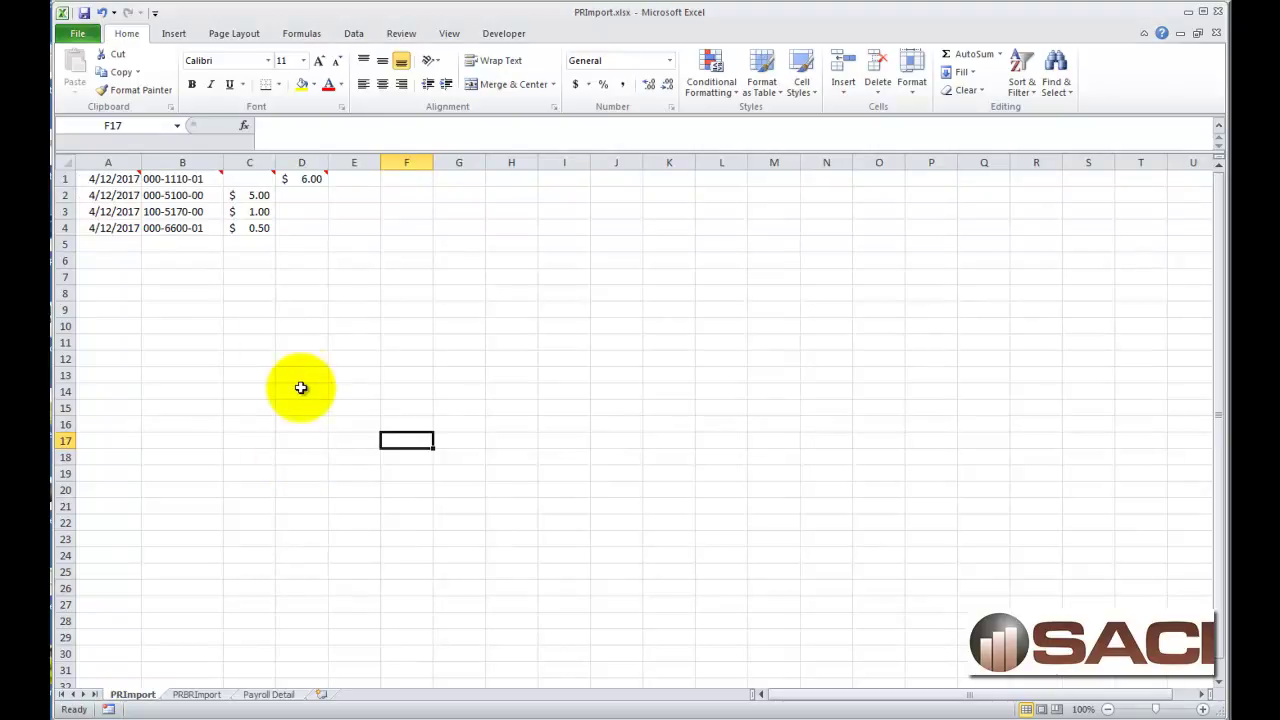
click(263, 341)
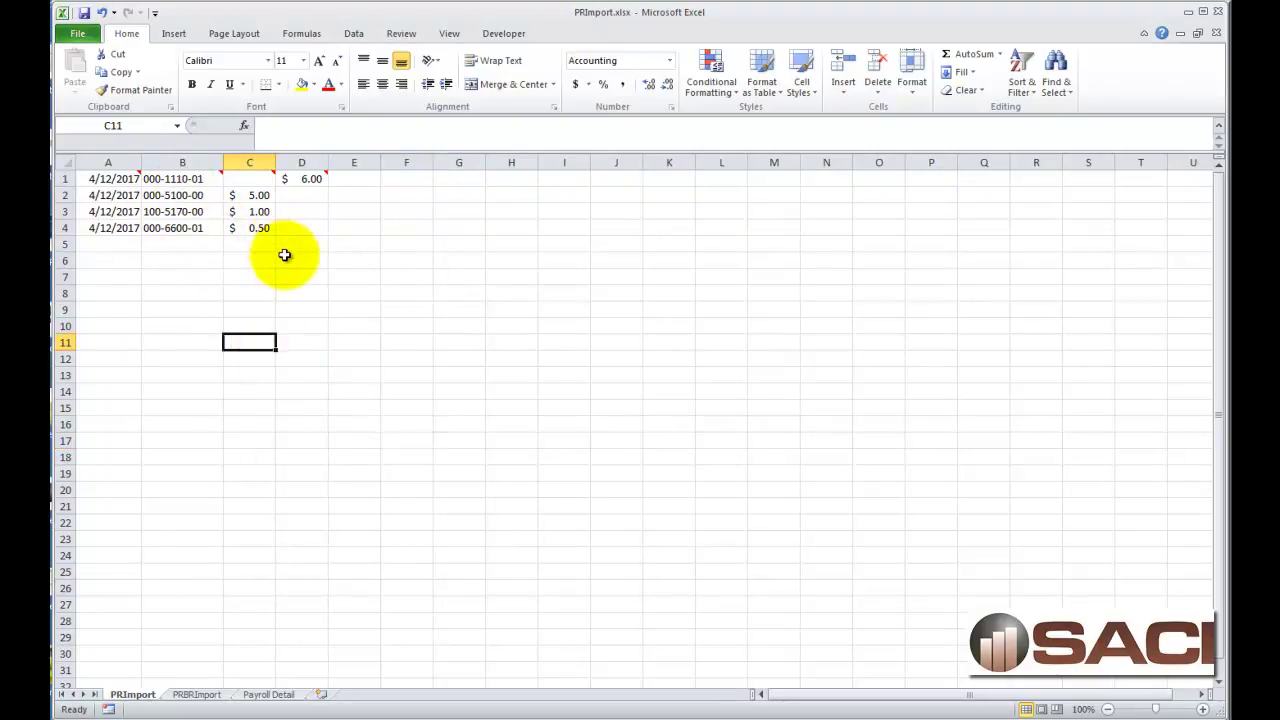
click(122, 163)
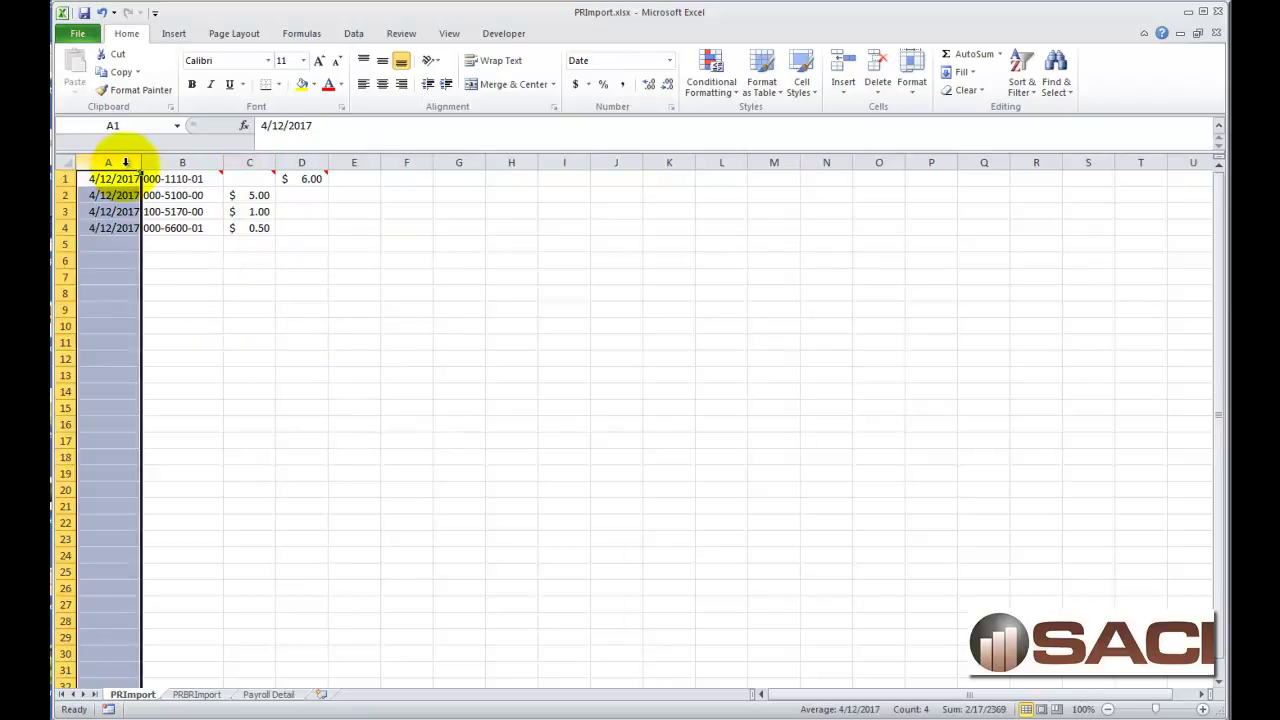
drag(125, 180, 120, 228)
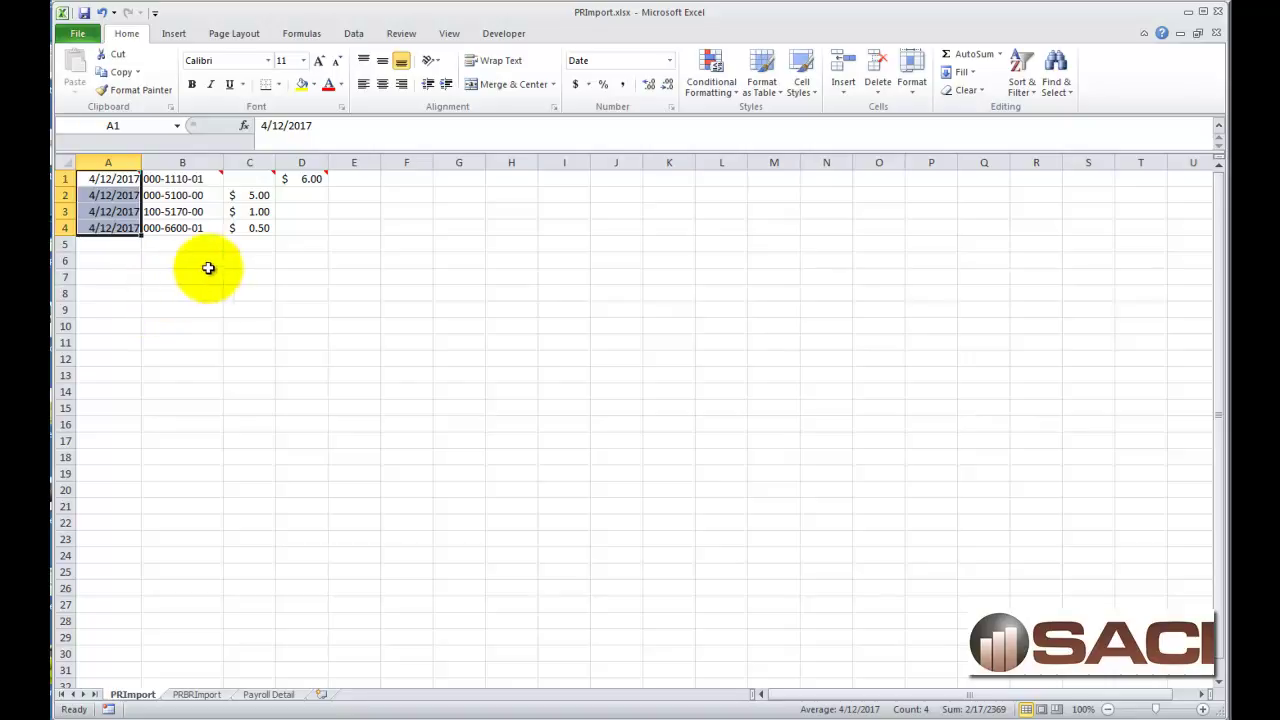
click(198, 160)
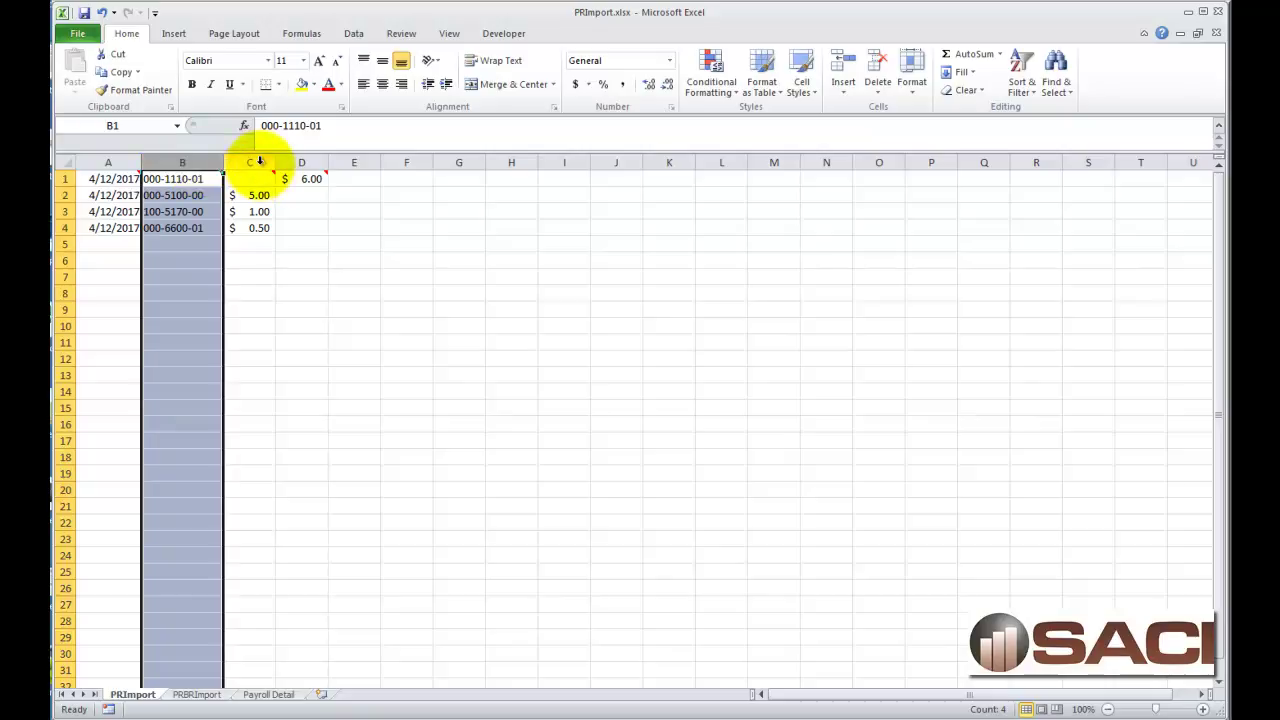
drag(250, 162, 302, 163)
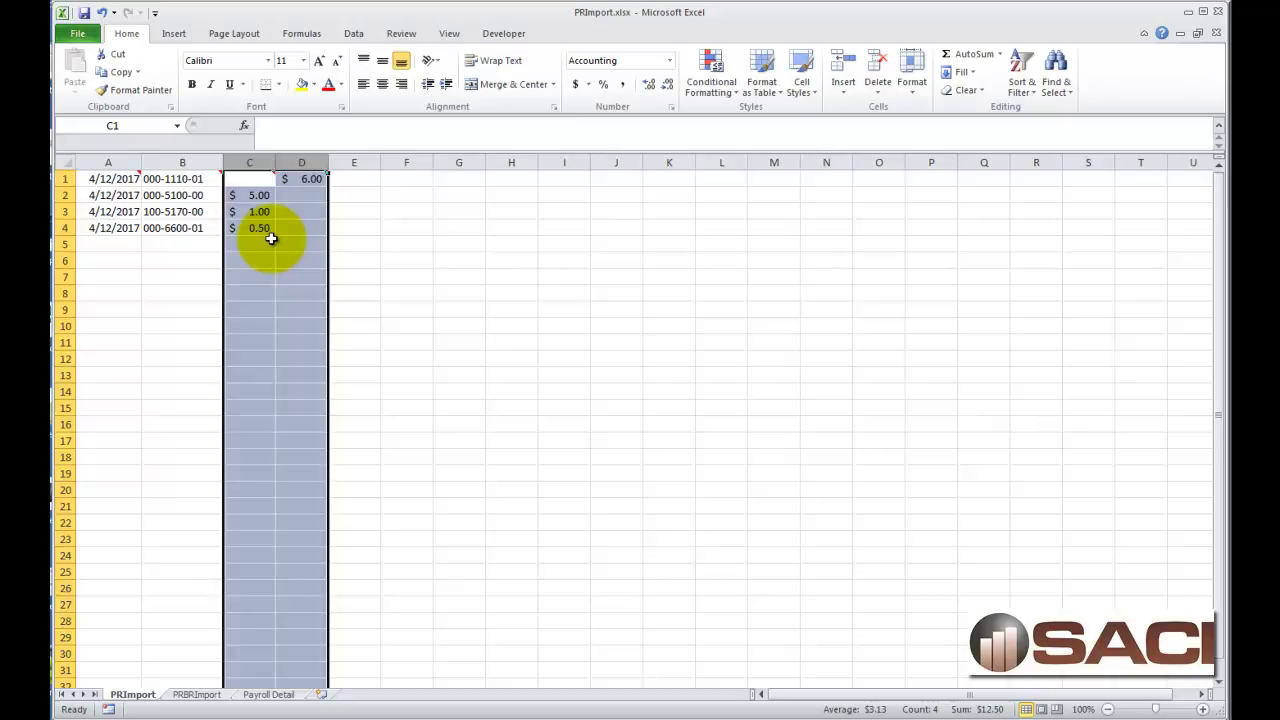
click(352, 291)
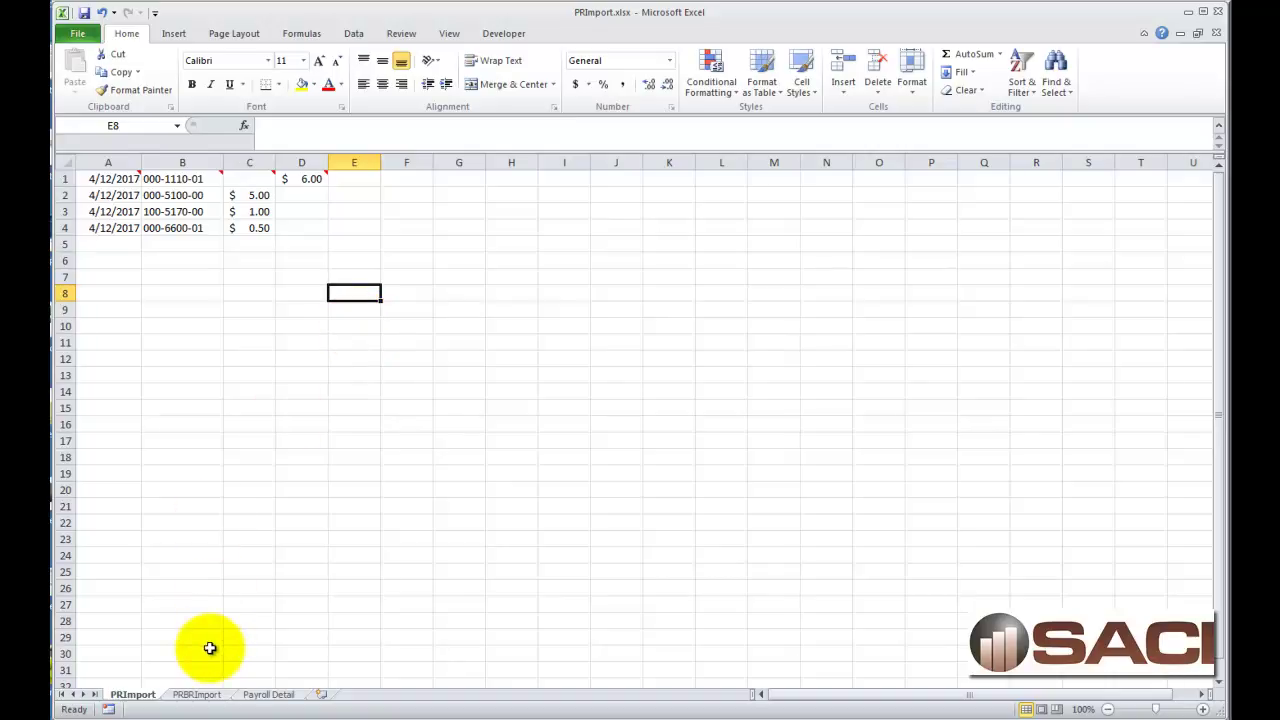
click(200, 694)
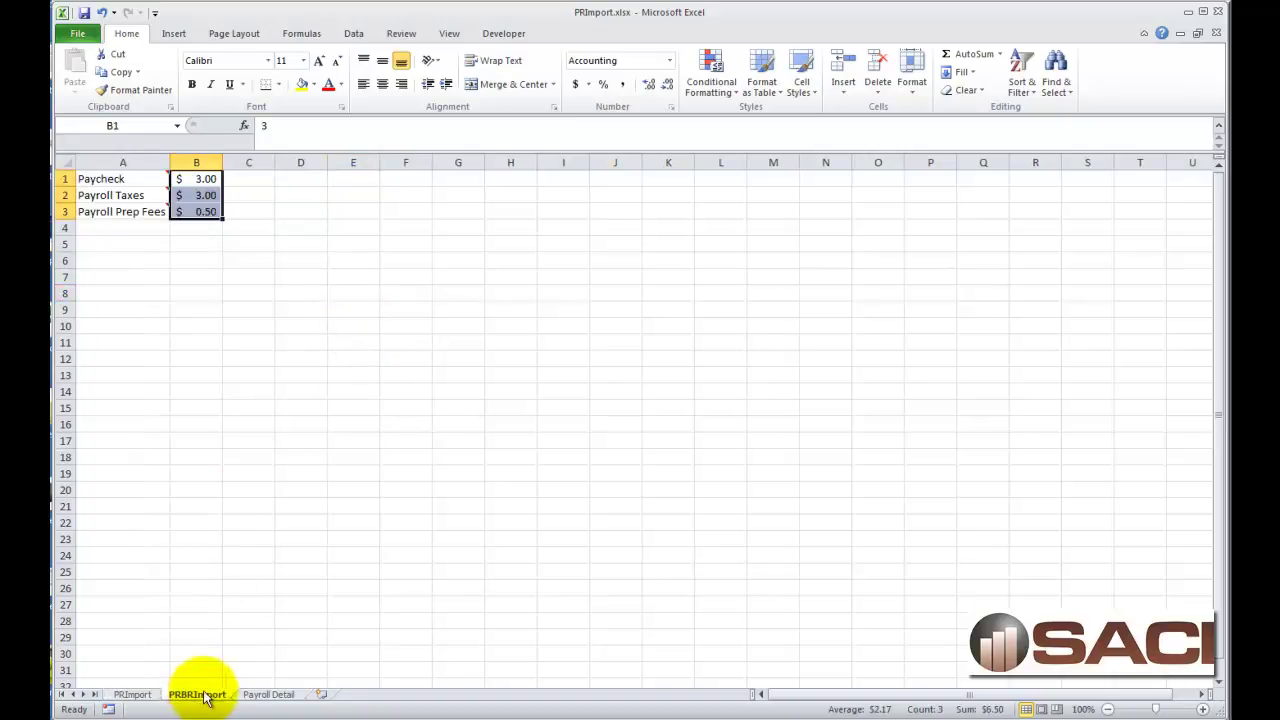
click(207, 310)
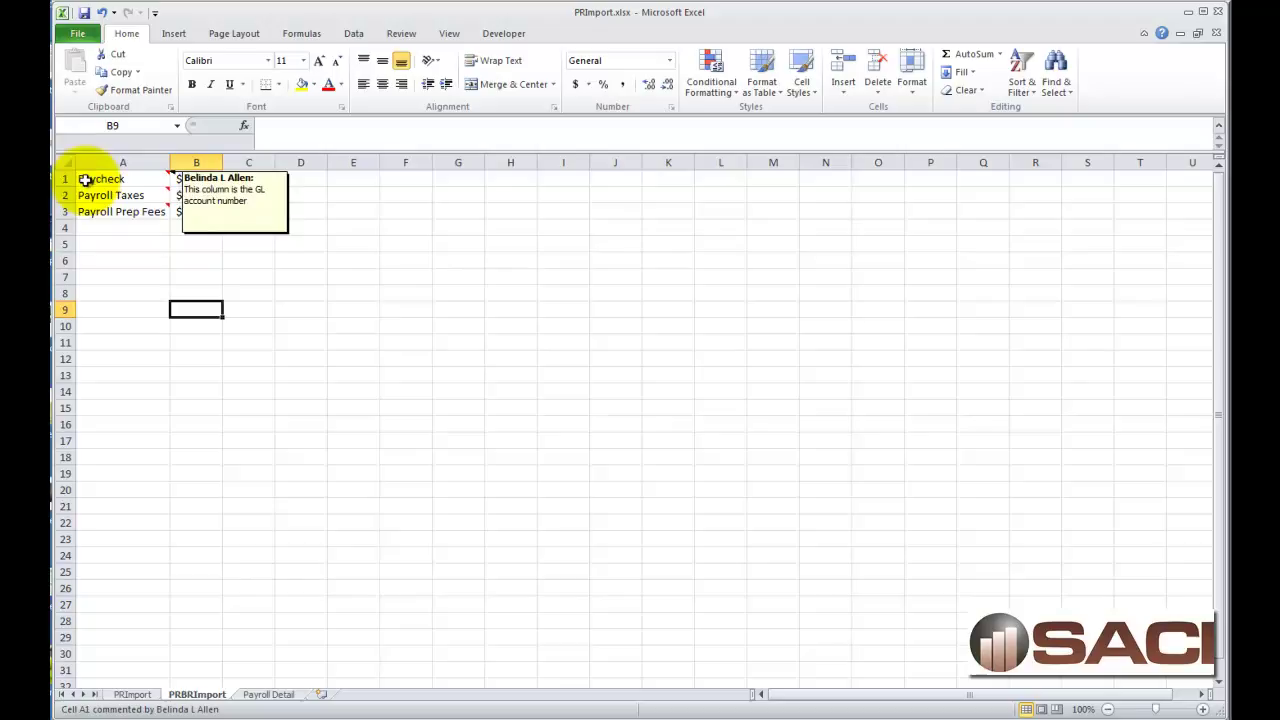
mouse_move(147, 183)
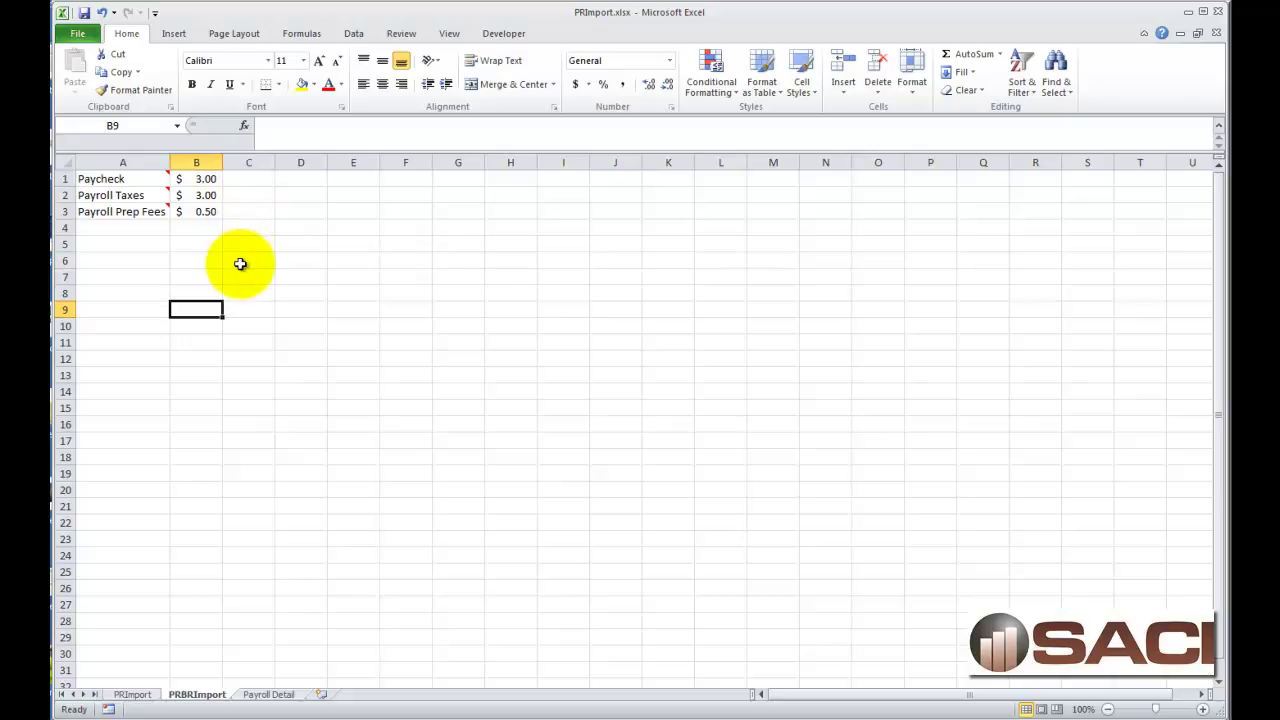
click(241, 203)
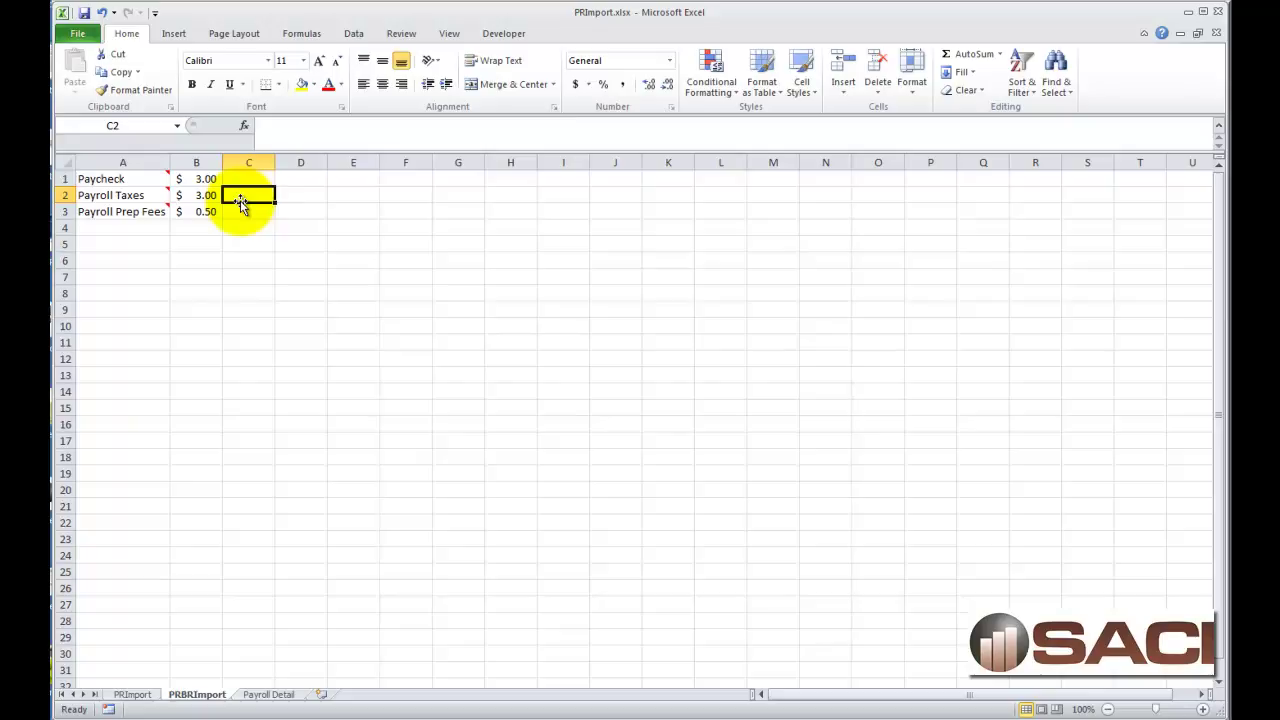
click(248, 212)
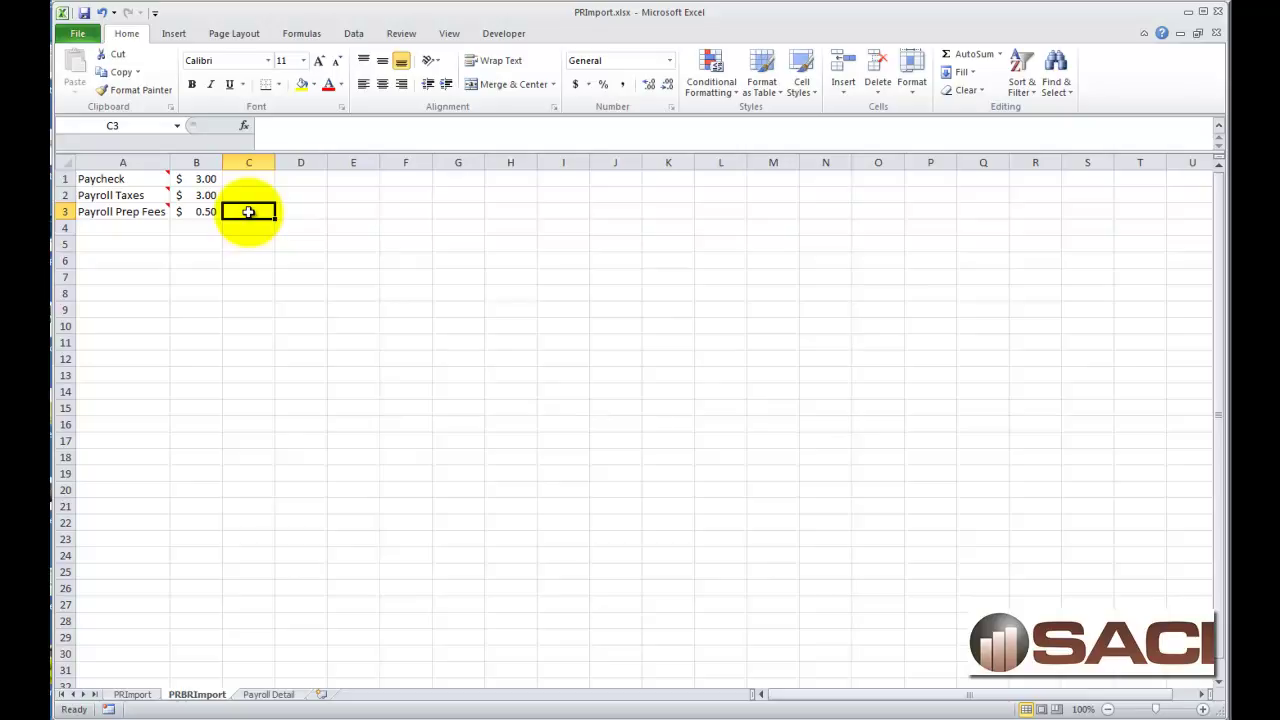
mouse_move(248, 178)
mouse_down()
mouse_move(248, 212)
mouse_move(205, 212)
mouse_up()
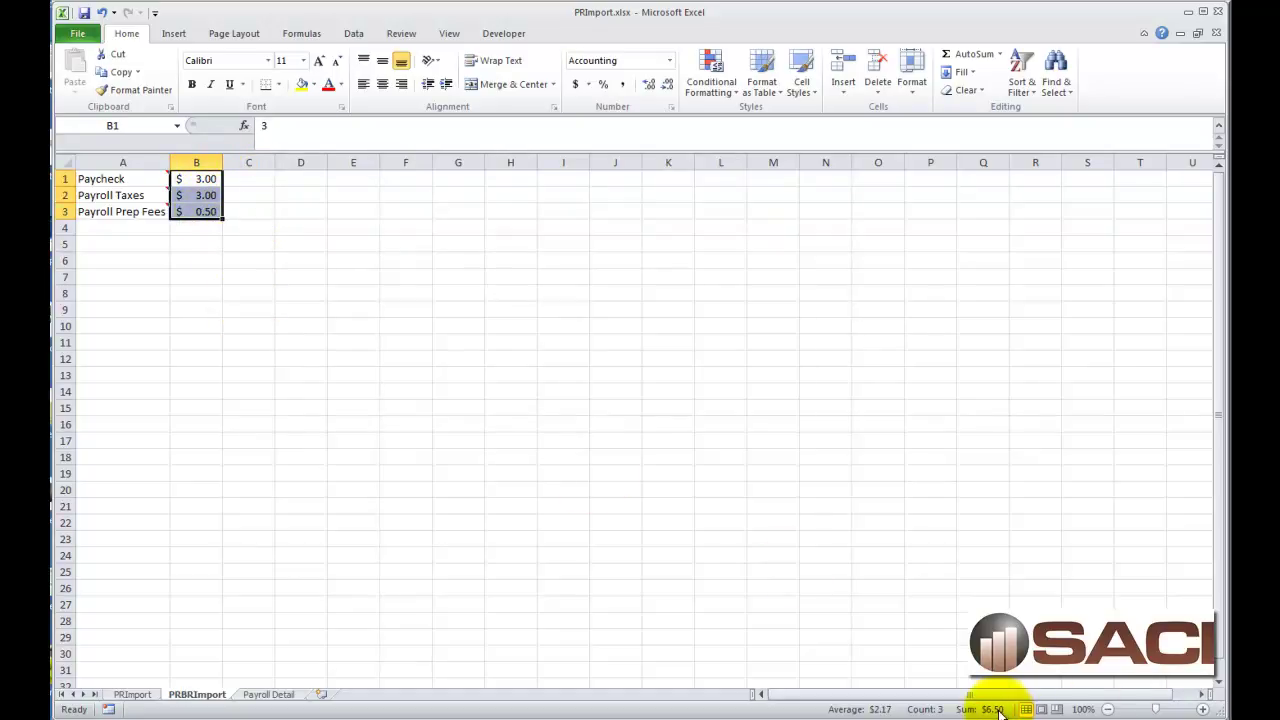
- Edit cell D1 on PRImport so the wash account amount reads 6.50 instead of 6.00
click(133, 694)
click(354, 342)
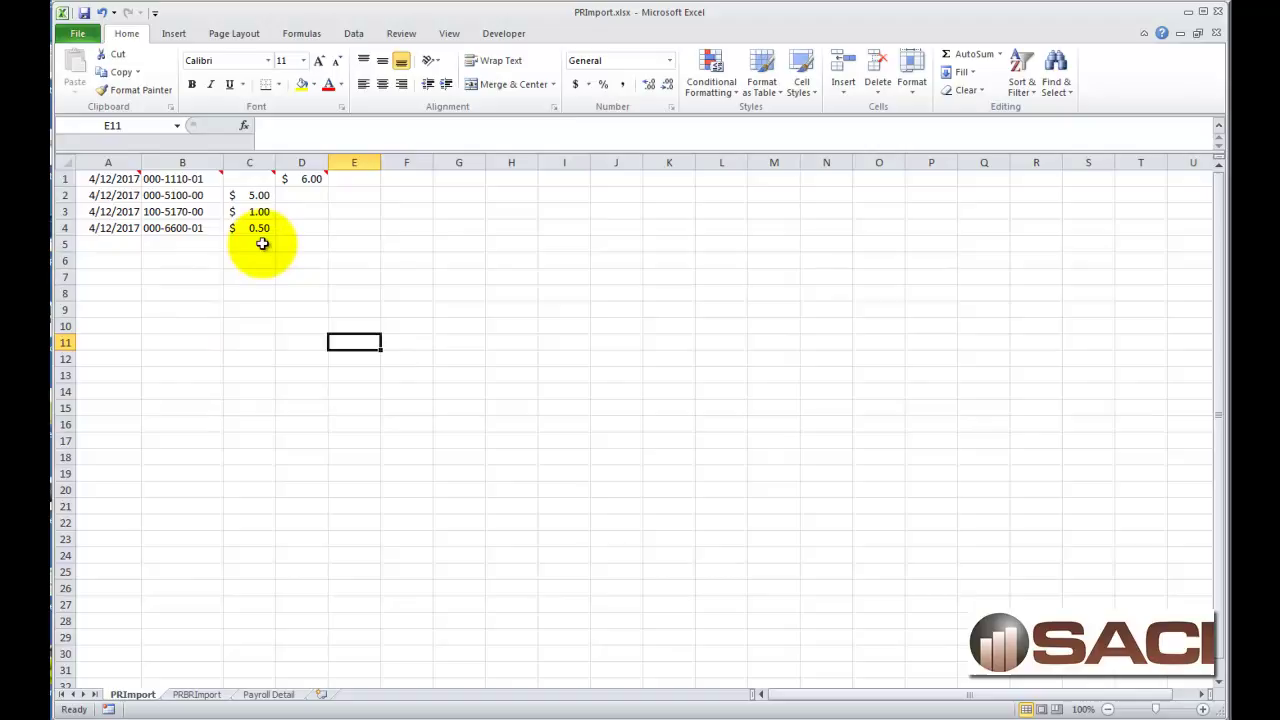
click(321, 180)
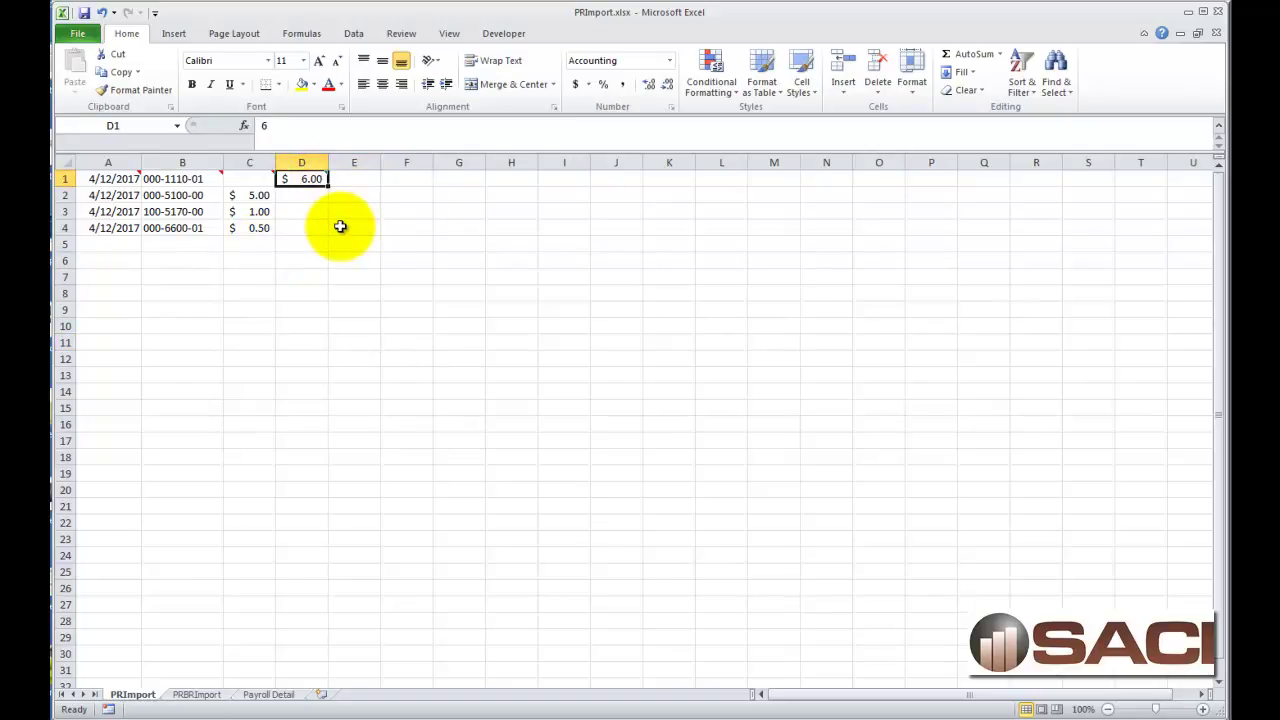
click(256, 230)
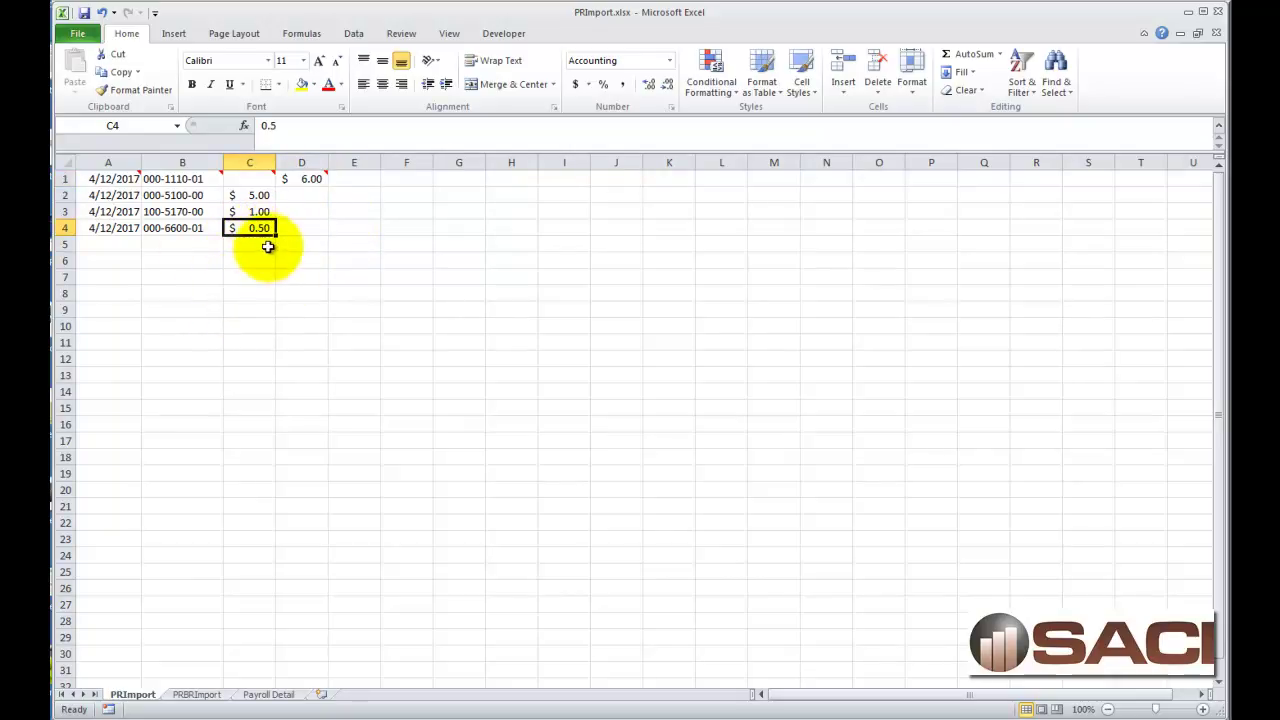
click(301, 178)
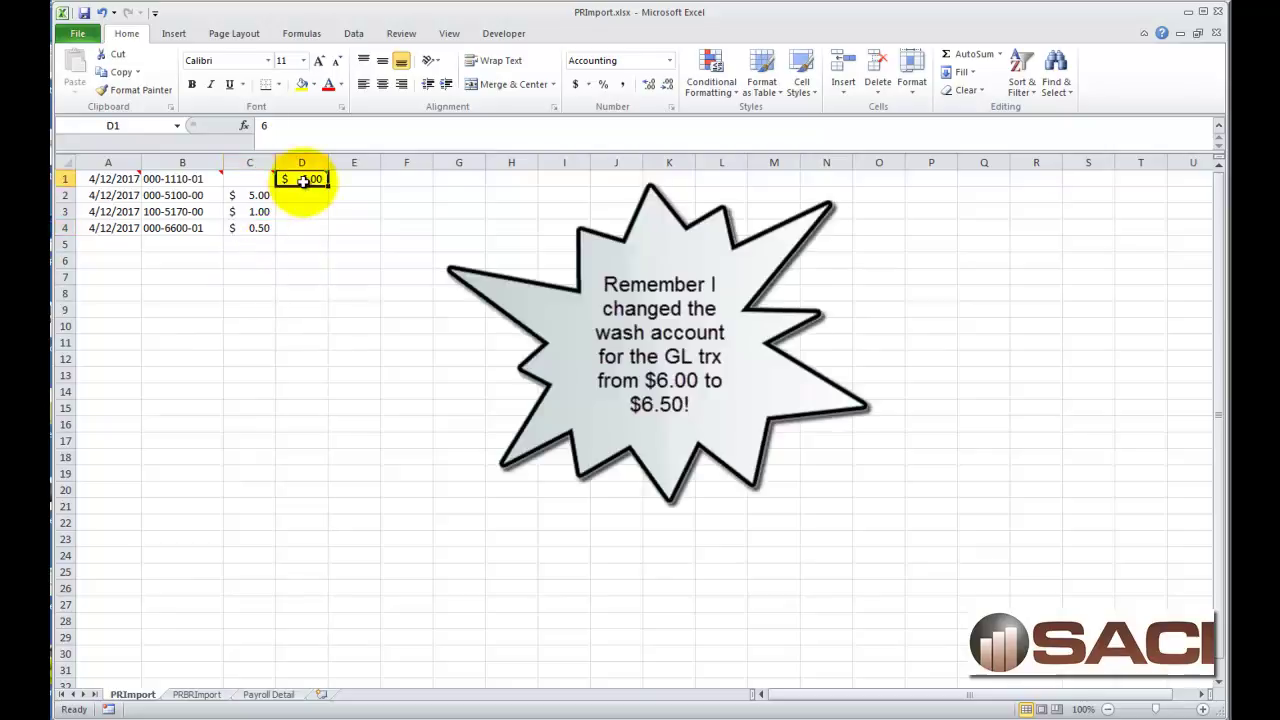
click(299, 128)
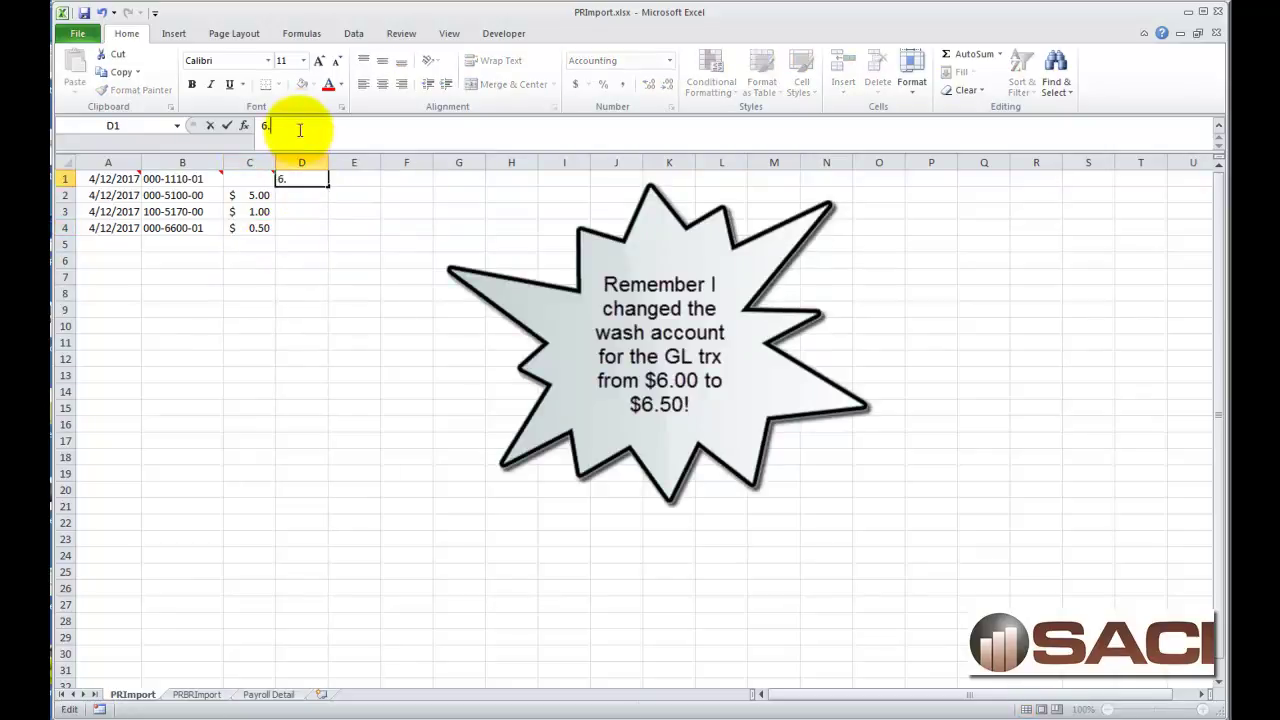
text(.50)
key(Return)
click(309, 412)
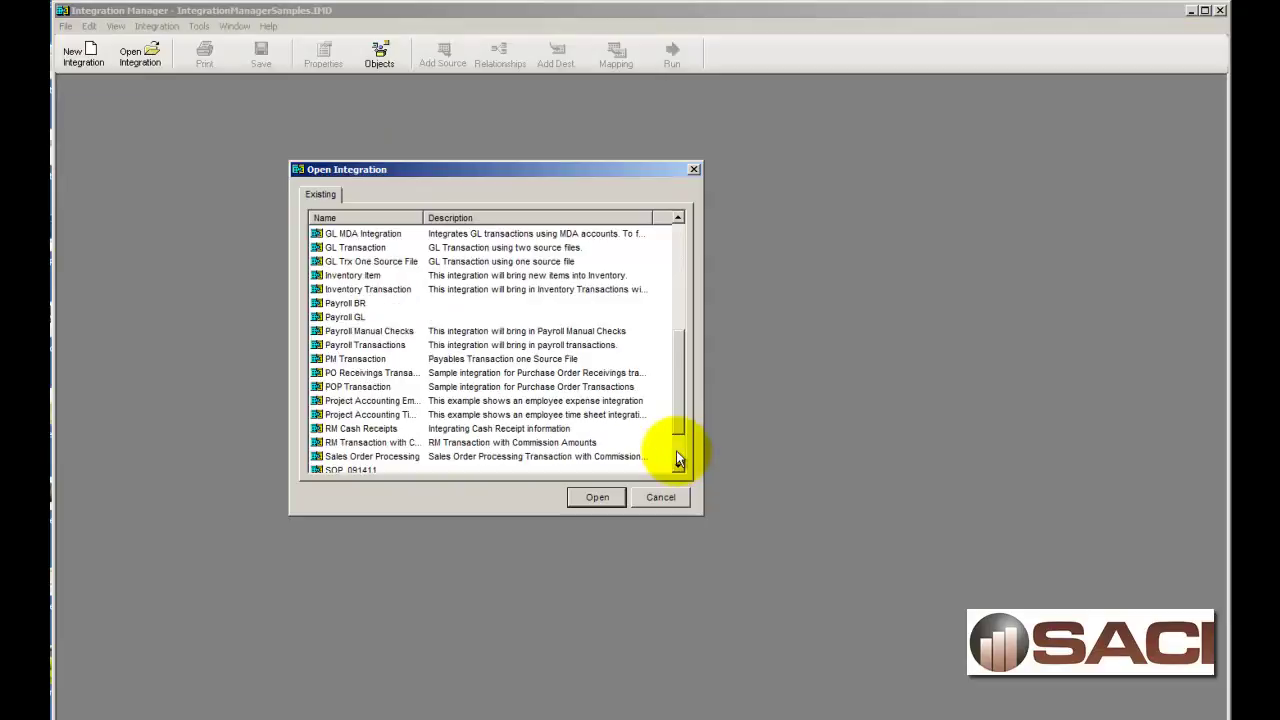
- Open the Payroll GL integration and inspect PRGLheaderImport's Columns and Sorting settings
double_click(349, 317)
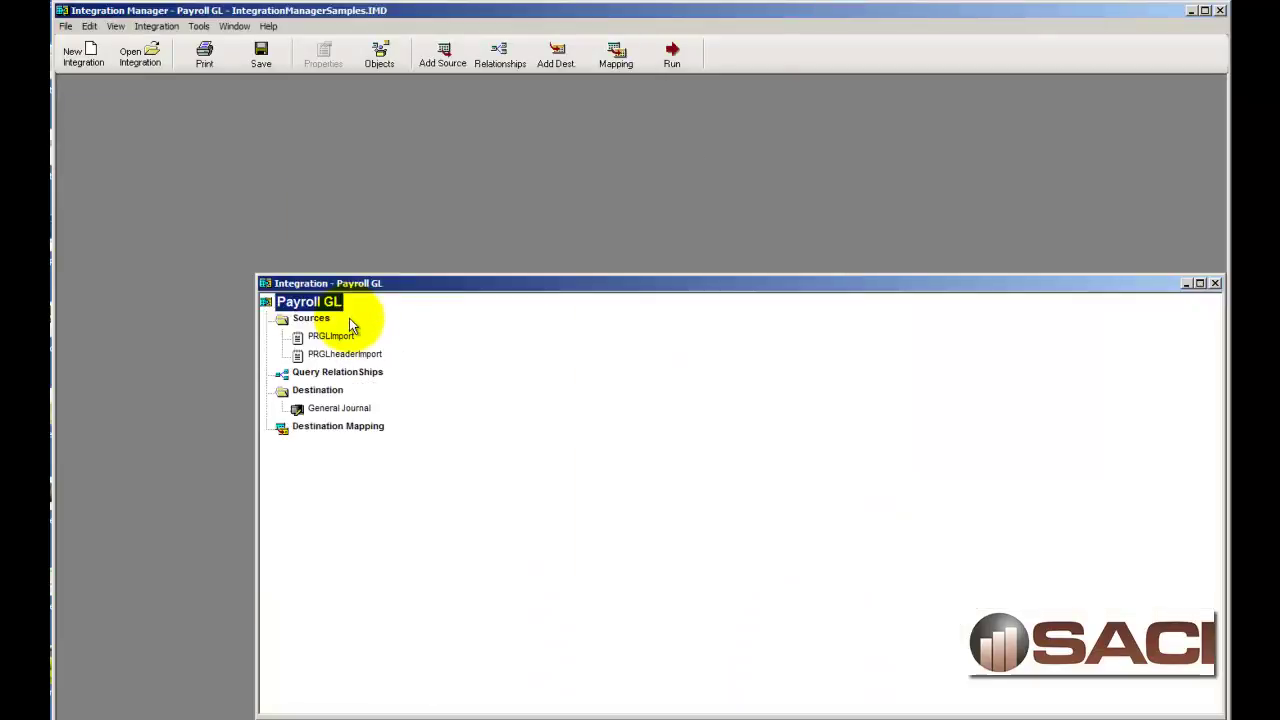
drag(498, 285, 403, 196)
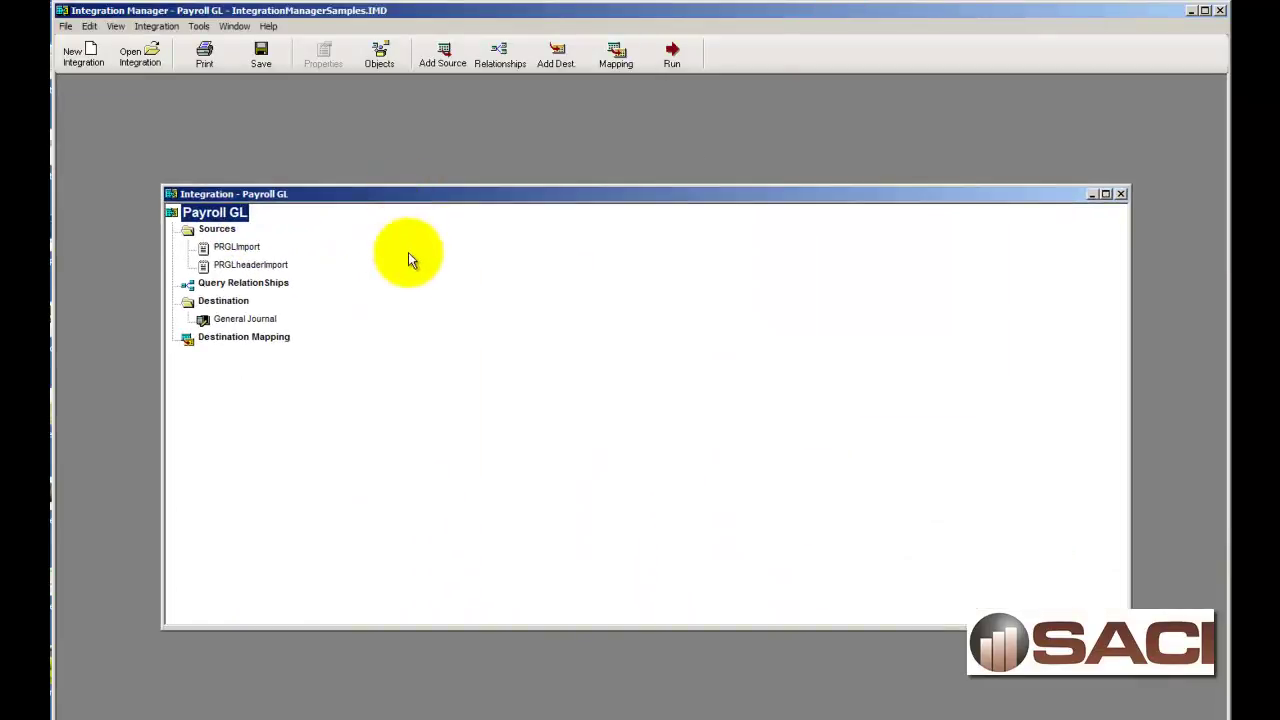
double_click(252, 266)
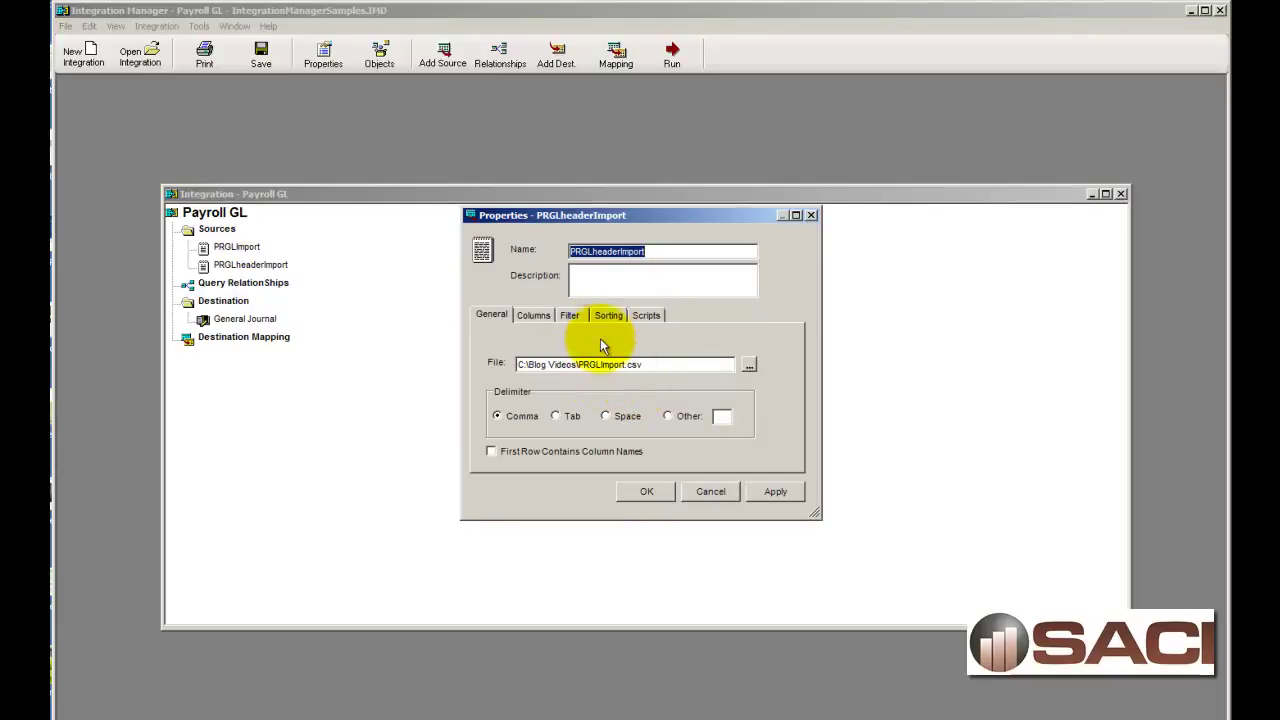
click(533, 316)
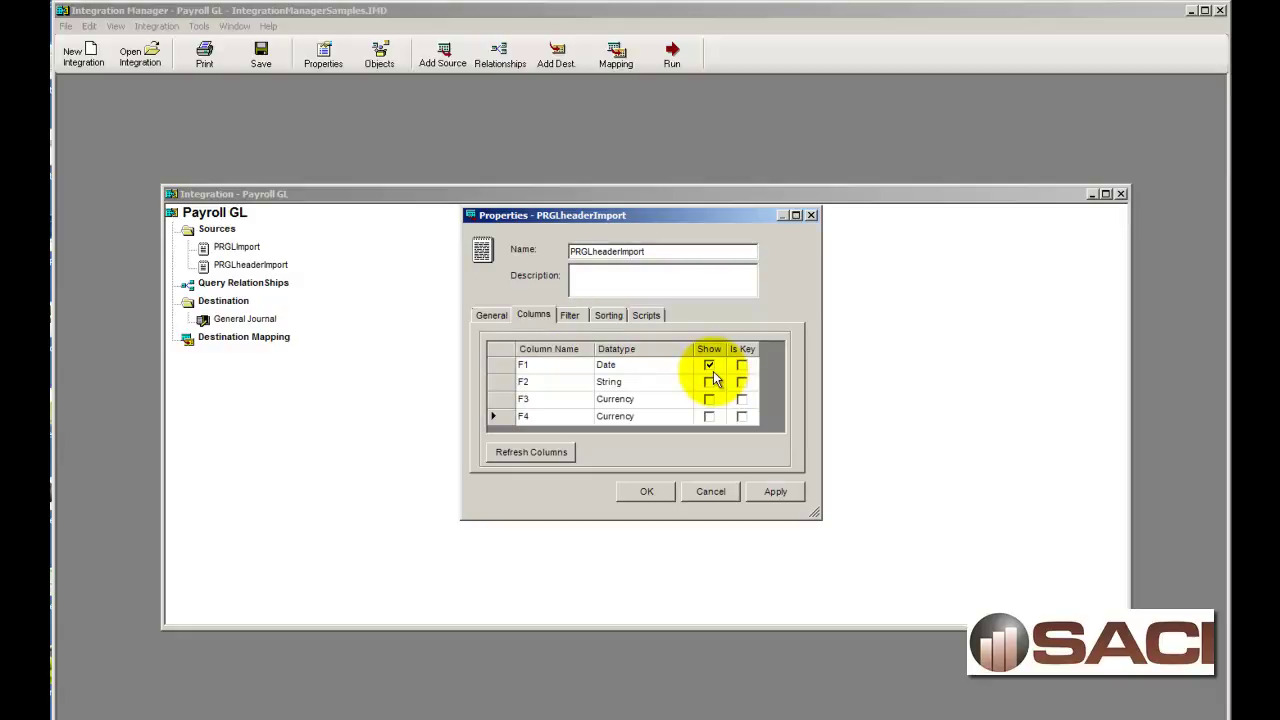
click(612, 308)
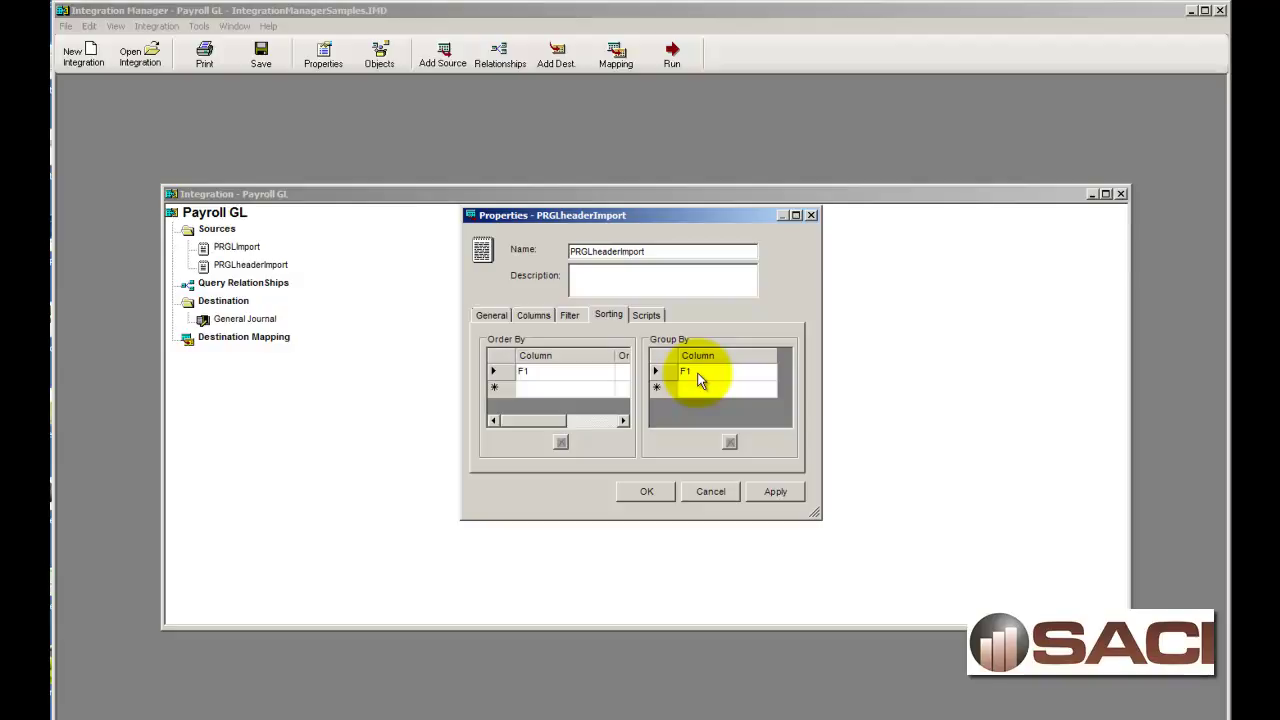
click(774, 492)
click(648, 493)
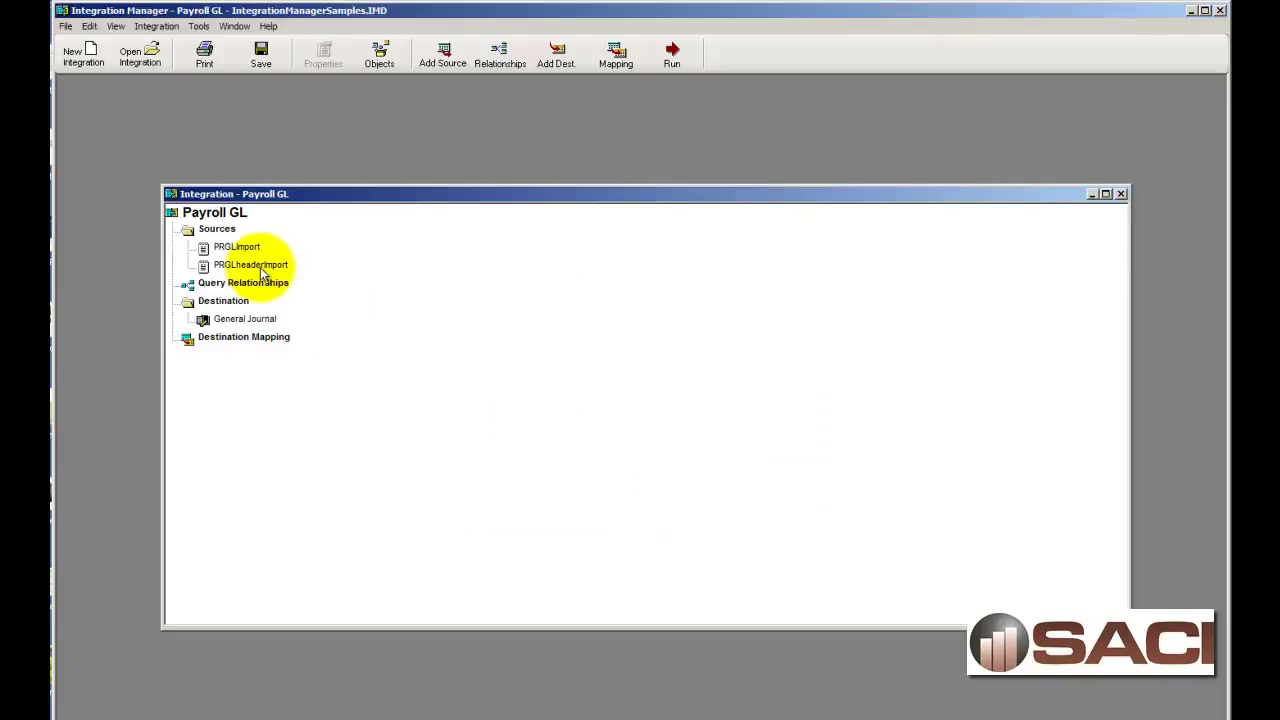
- Preview PRGLheaderImport's data, showing a single row dated 4/12/2017
click(261, 270)
right_click(262, 268)
click(322, 273)
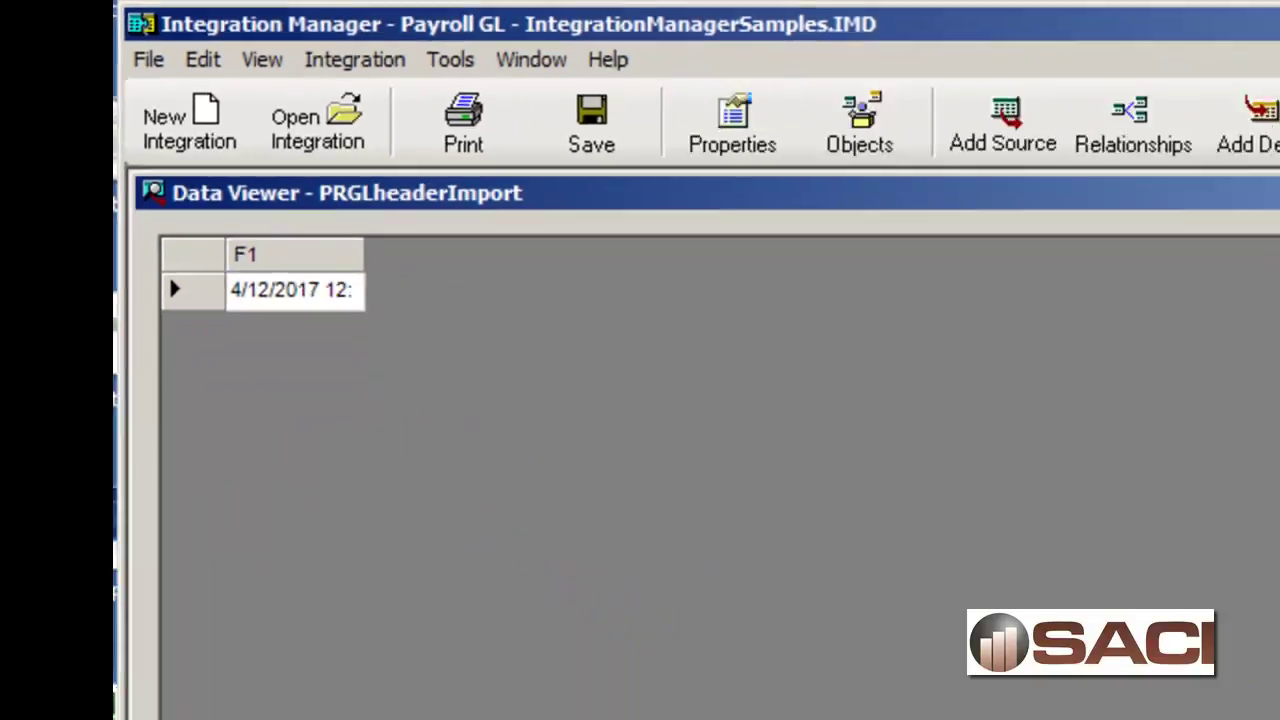
- Inspect the PRGLImport source's column definitions in its properties
key(Escape)
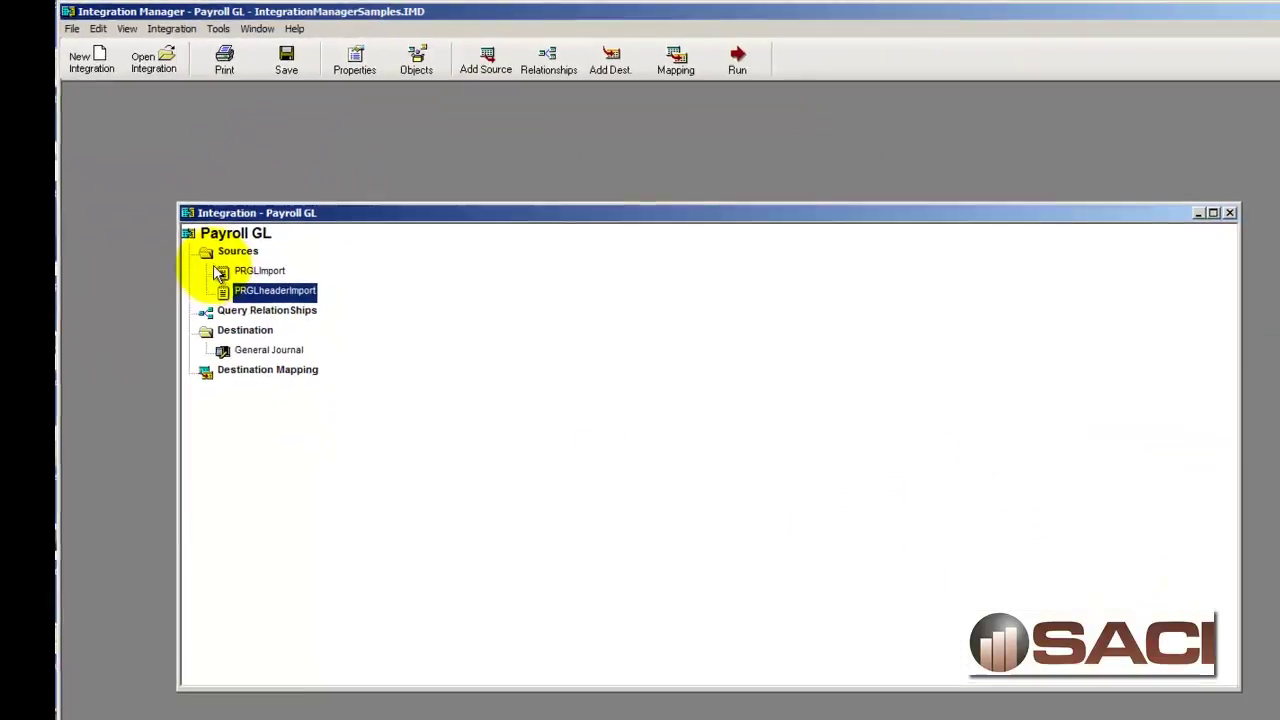
click(250, 271)
double_click(260, 275)
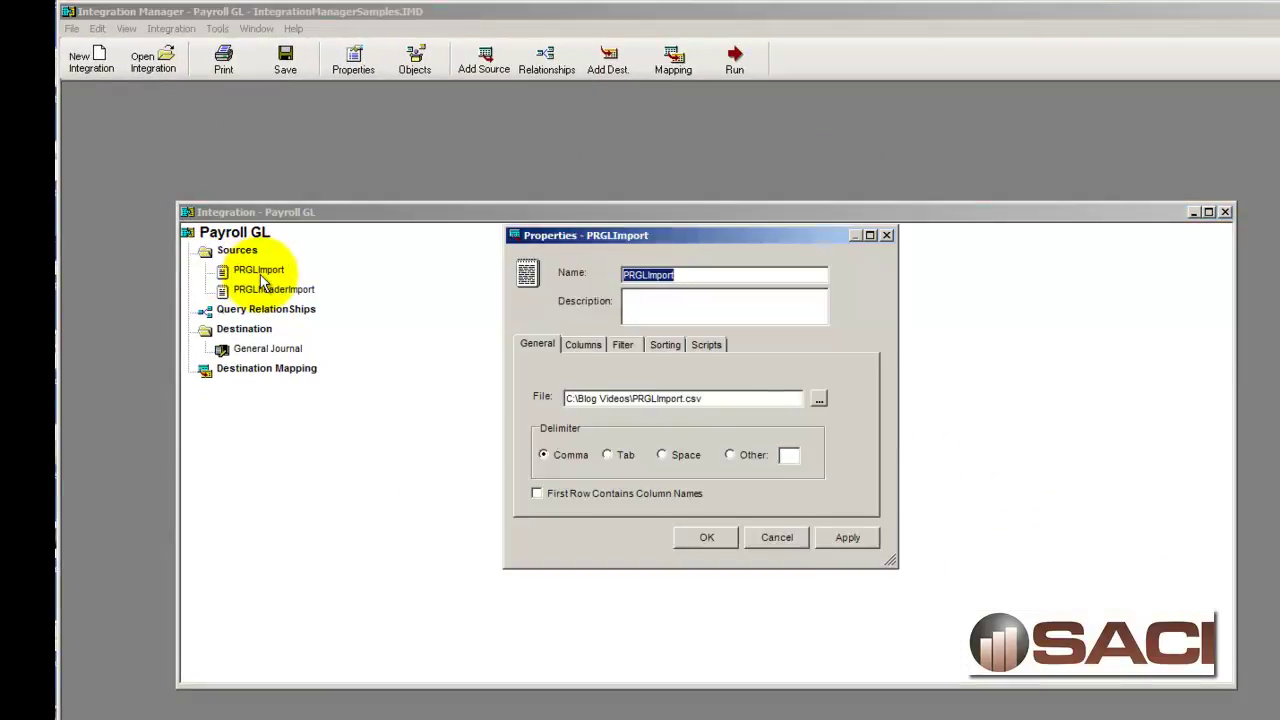
click(600, 346)
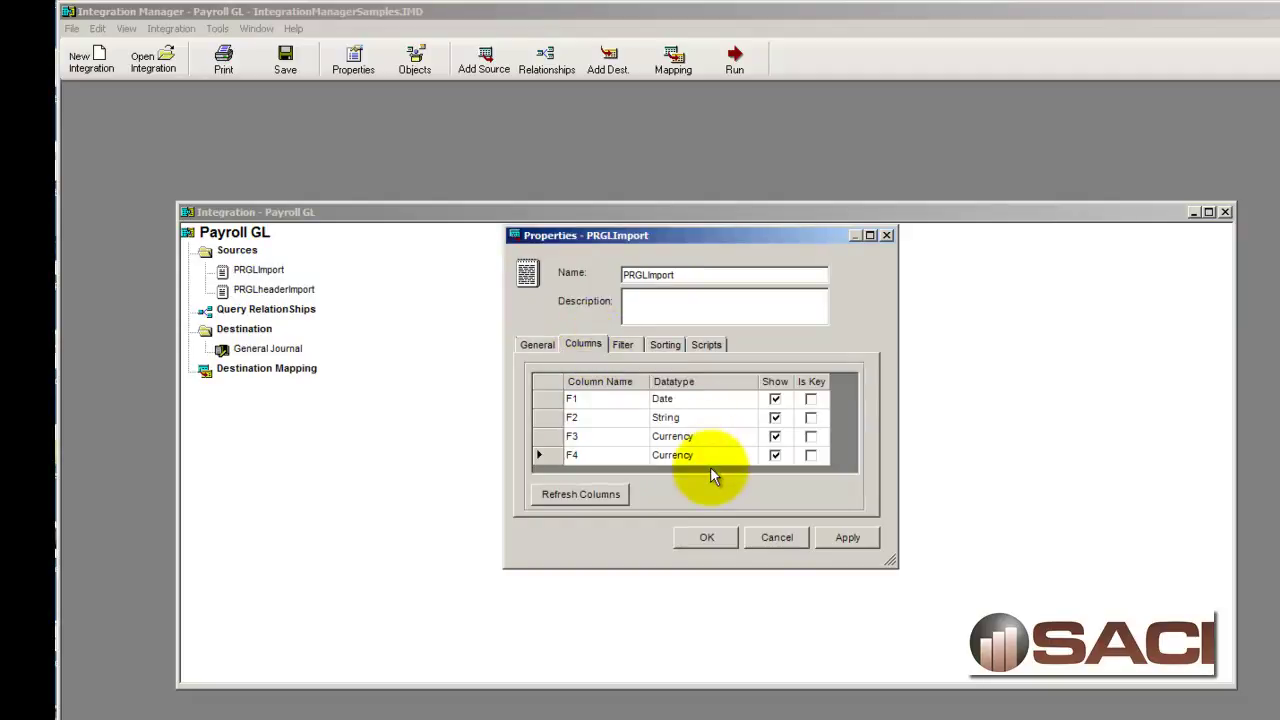
click(847, 537)
click(777, 537)
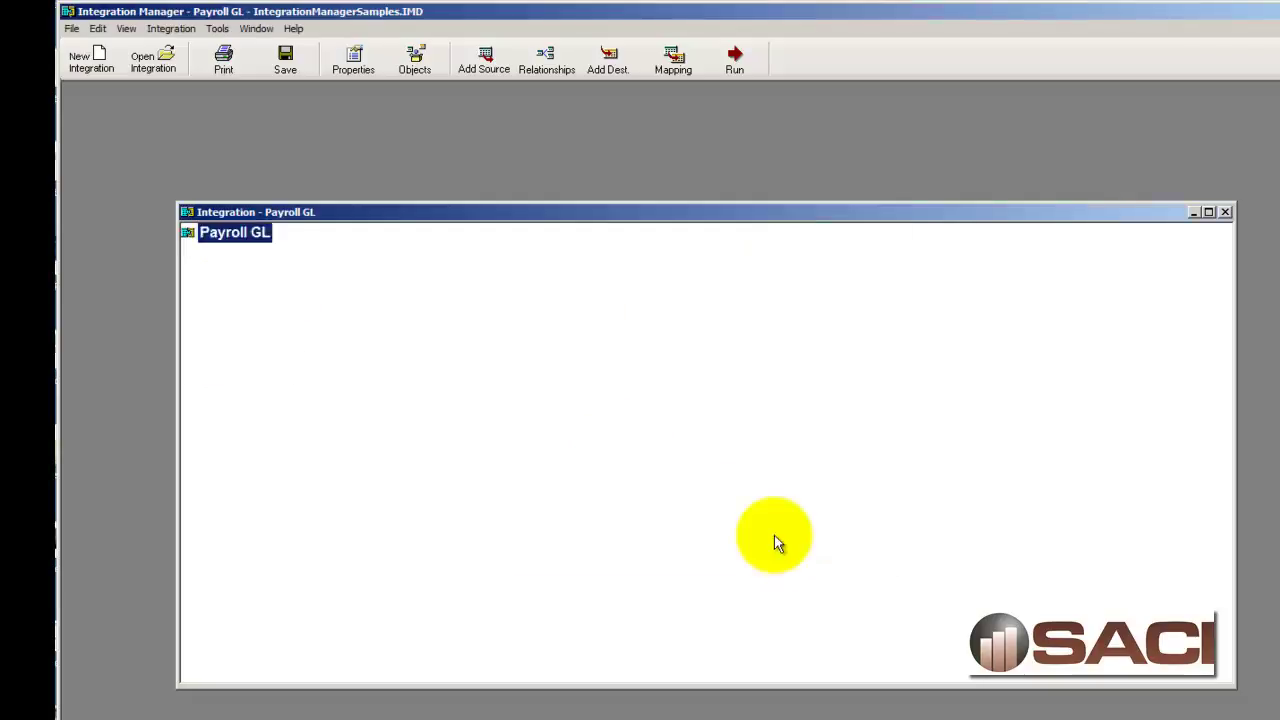
- Preview PRGLImport's four rows, where 000-1110-01 still shows 6
click(258, 269)
right_click(258, 270)
click(300, 283)
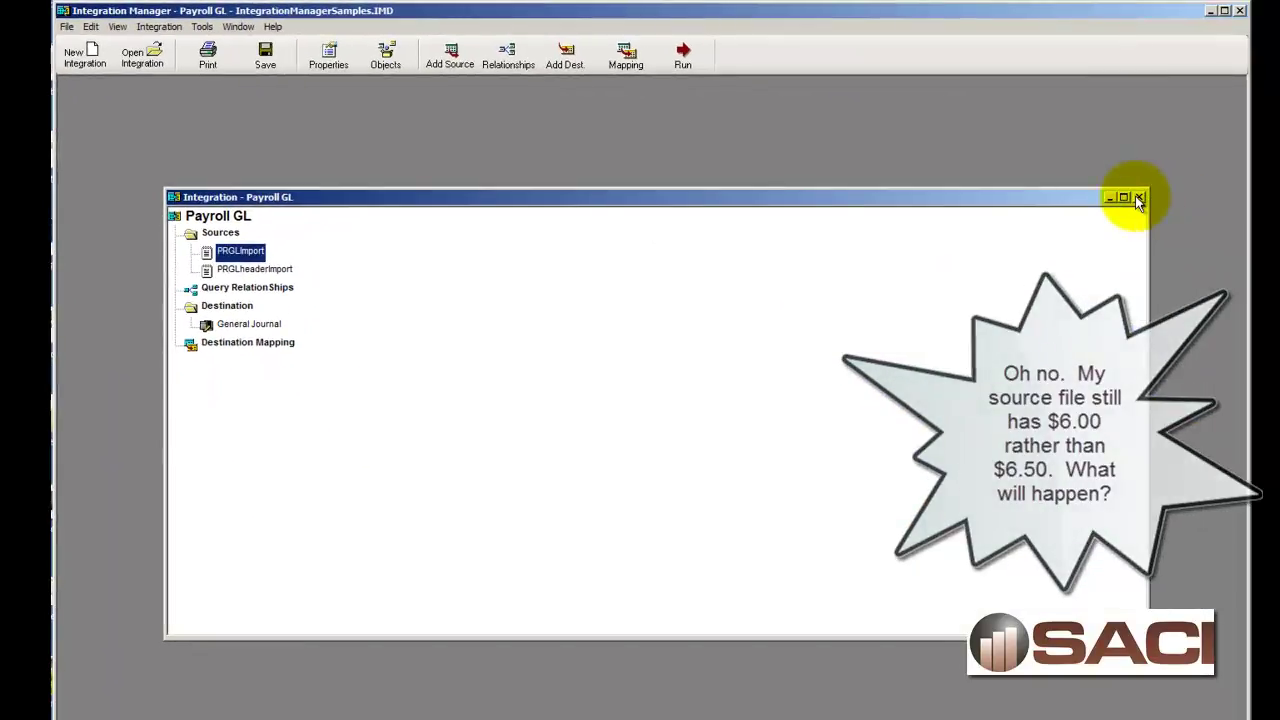
- Close Payroll GL and open the Payroll BR integration
click(1131, 198)
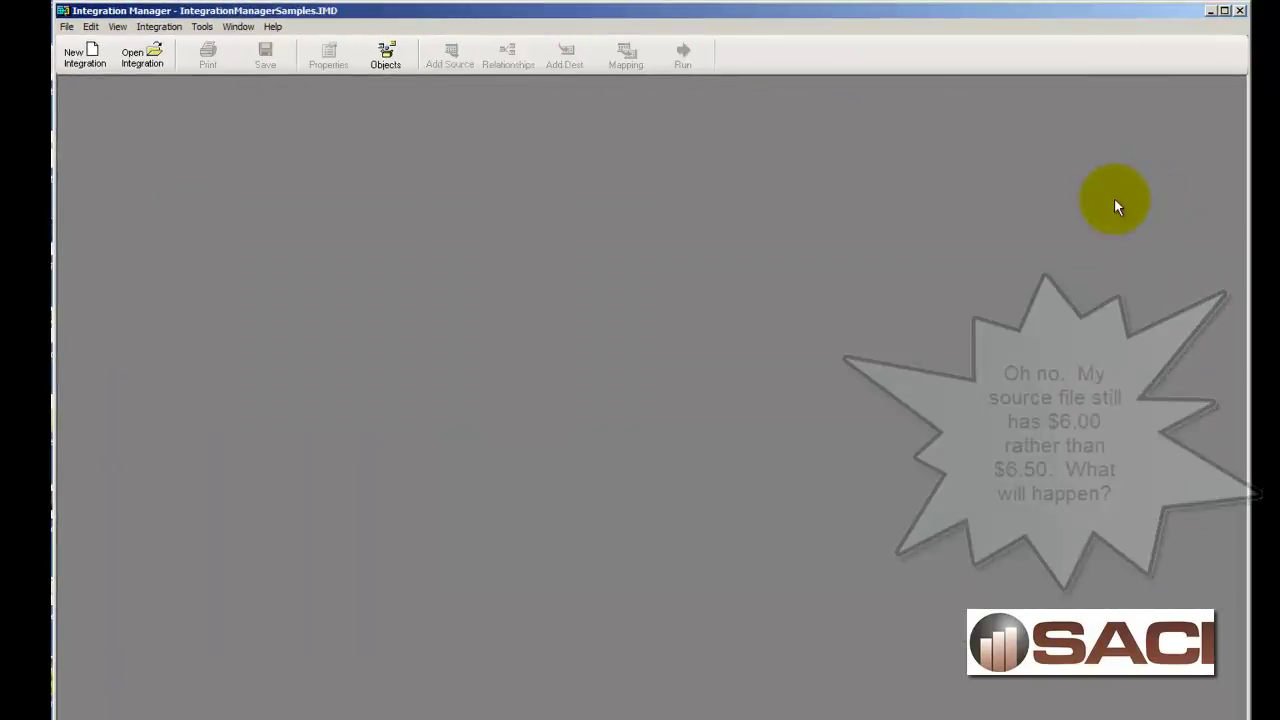
click(135, 55)
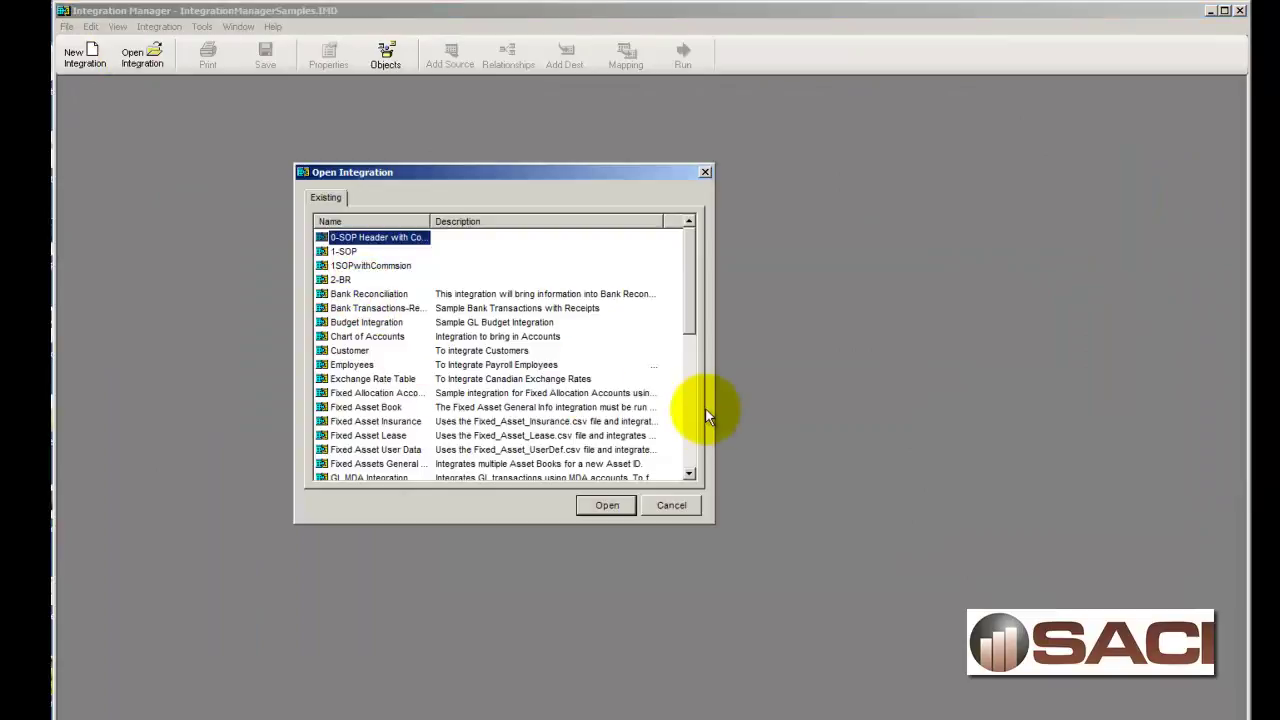
click(690, 443)
click(350, 310)
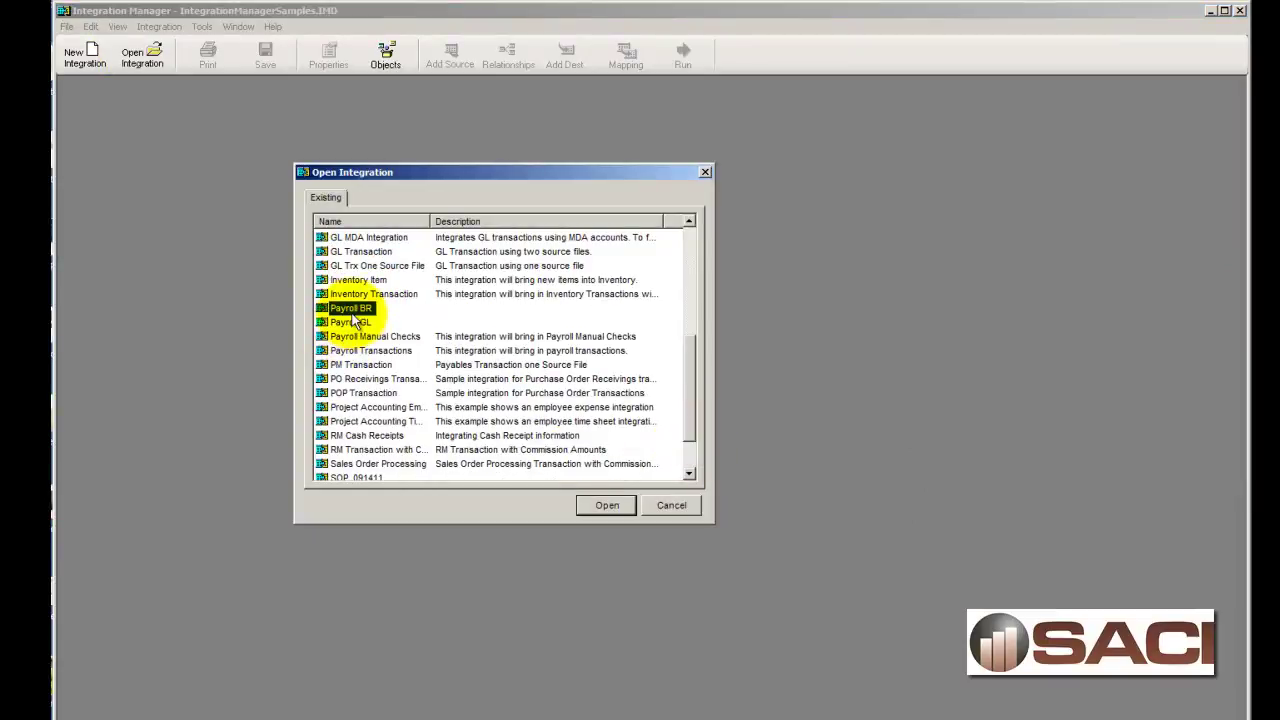
double_click(350, 310)
- Preview the Payroll_BR source's paycheck, payroll tax and prep fee amounts
click(166, 180)
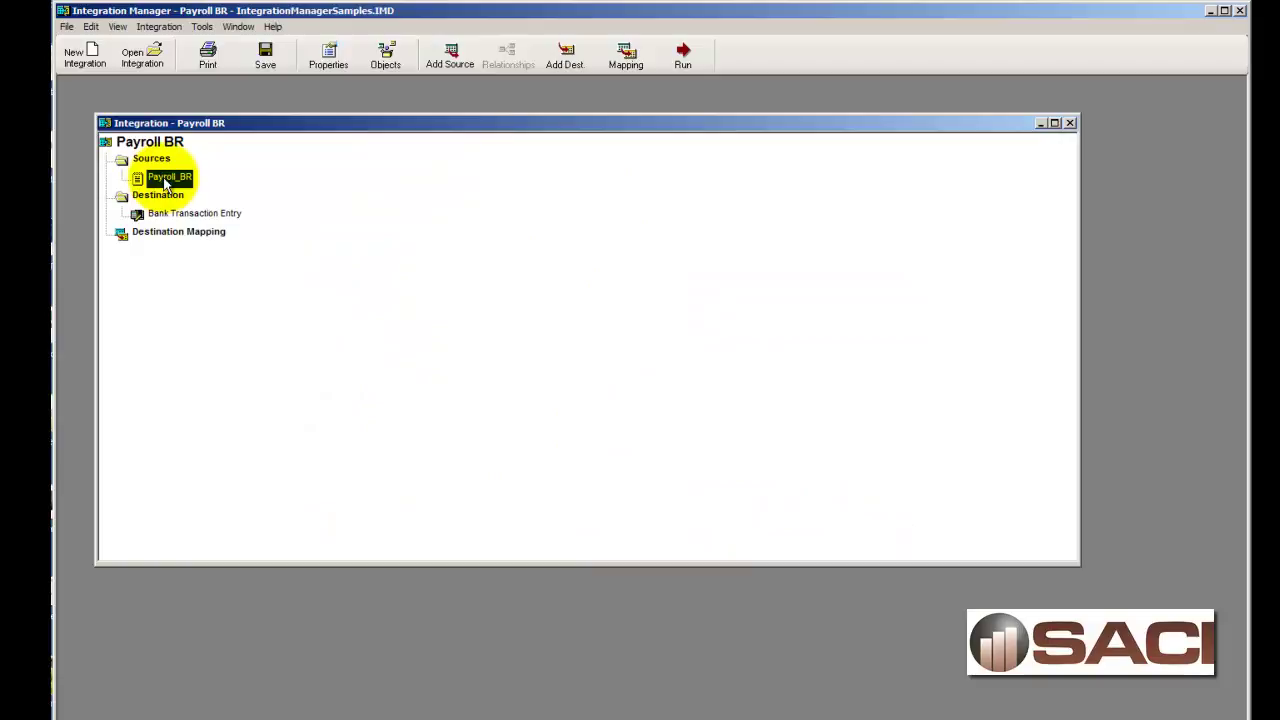
right_click(166, 182)
click(203, 187)
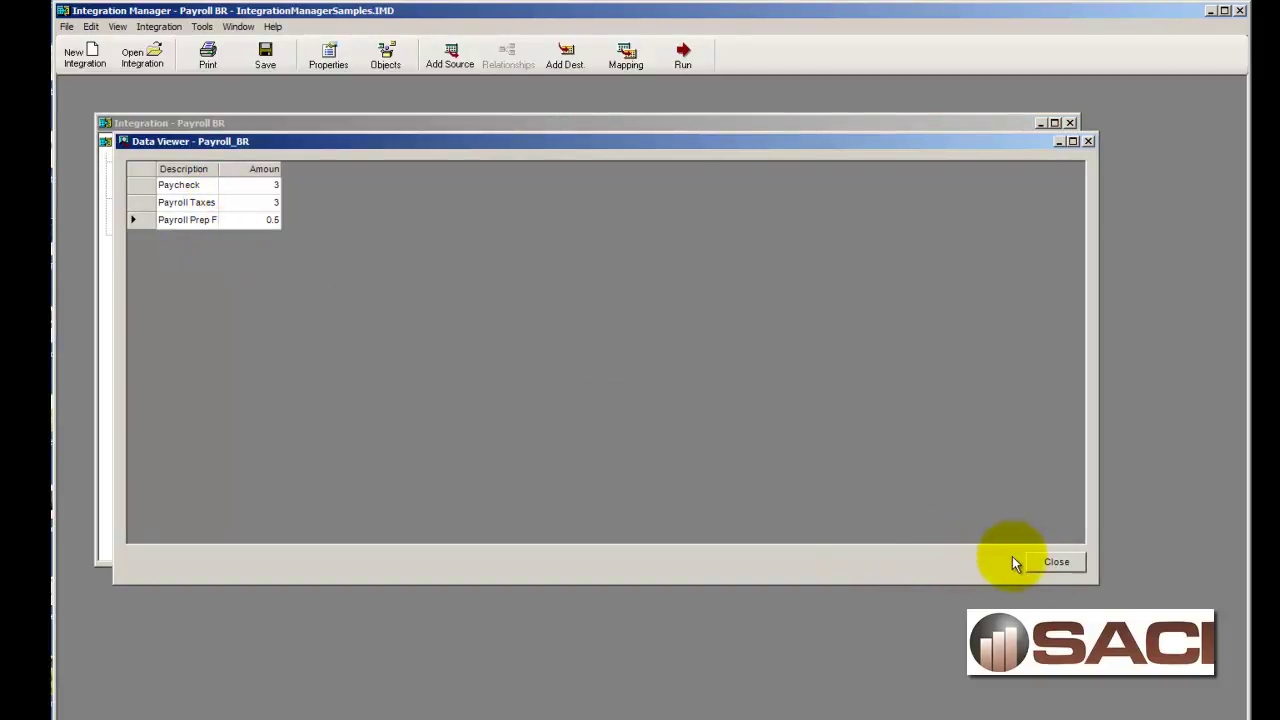
click(1053, 561)
click(205, 234)
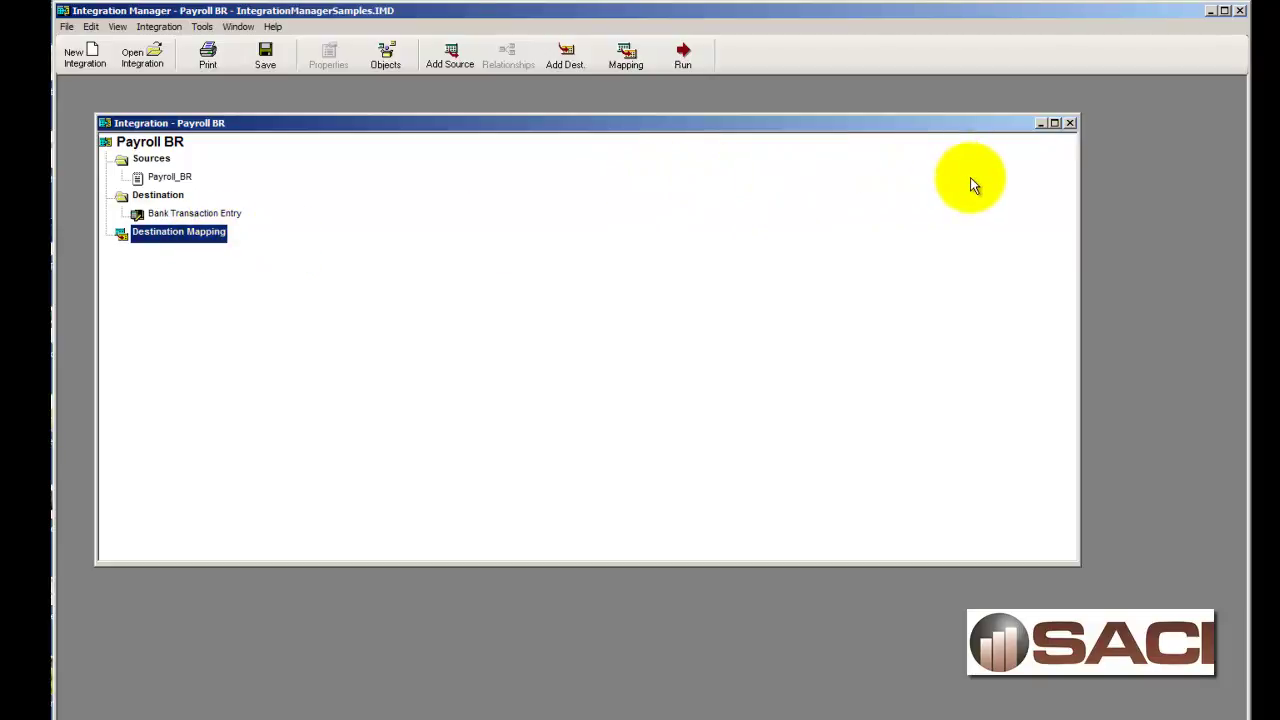
- Close Payroll BR and open the Payroll Import integration group's Integrations list
click(1070, 123)
click(67, 26)
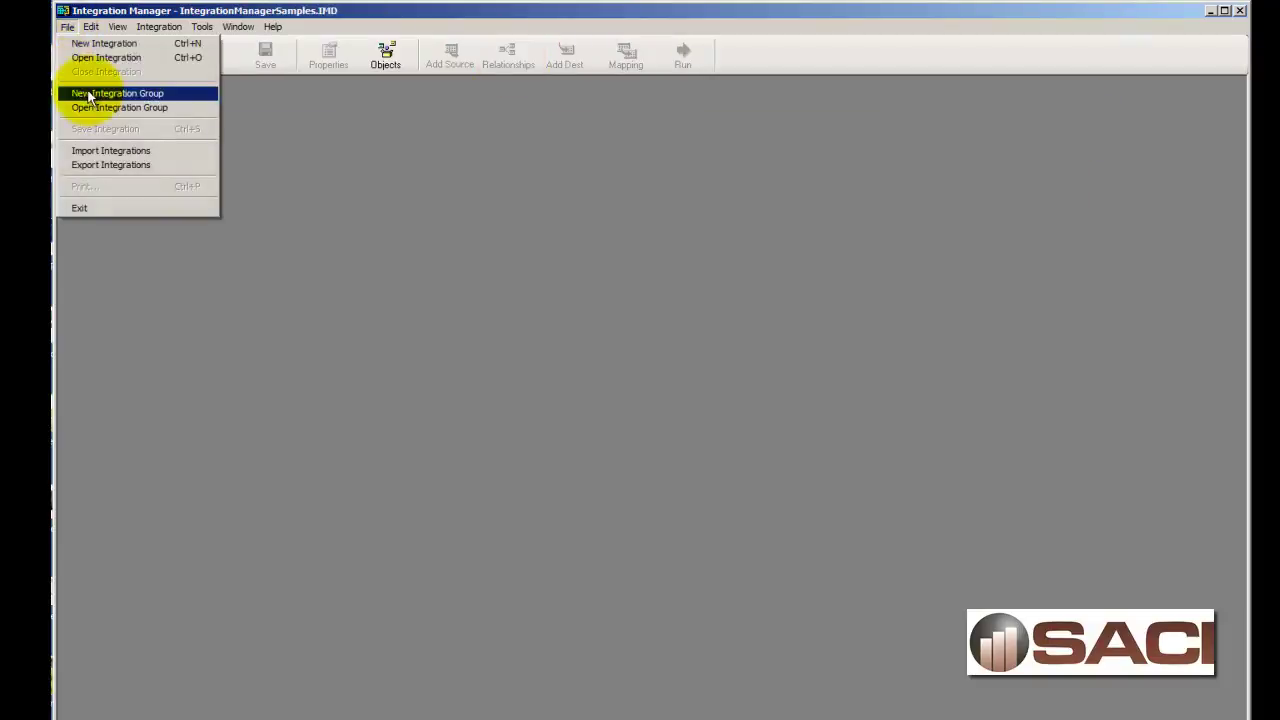
click(91, 104)
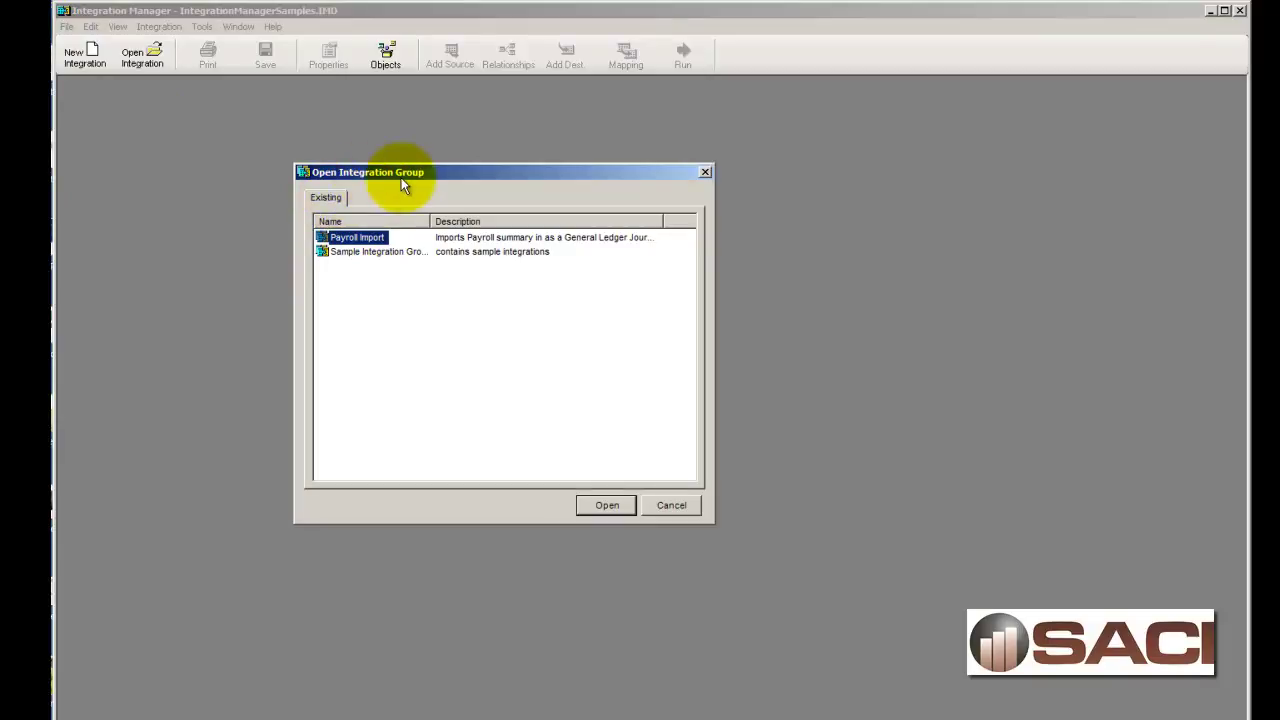
click(607, 505)
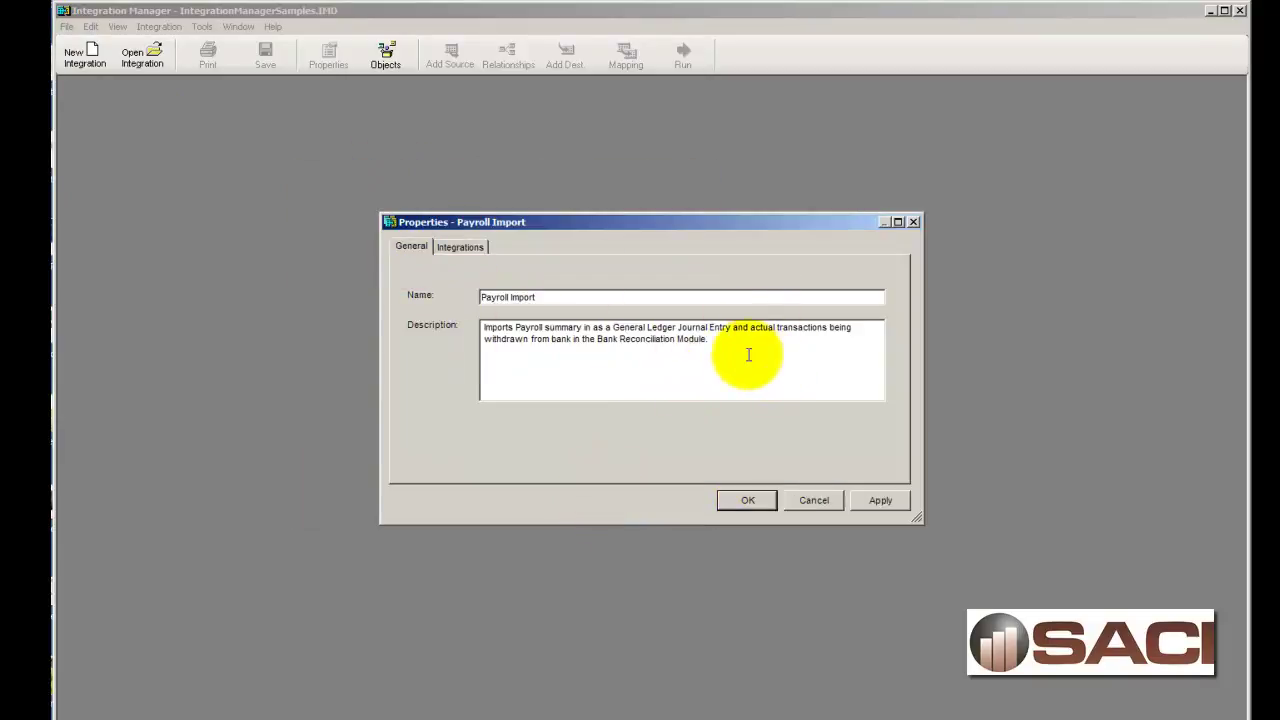
click(463, 246)
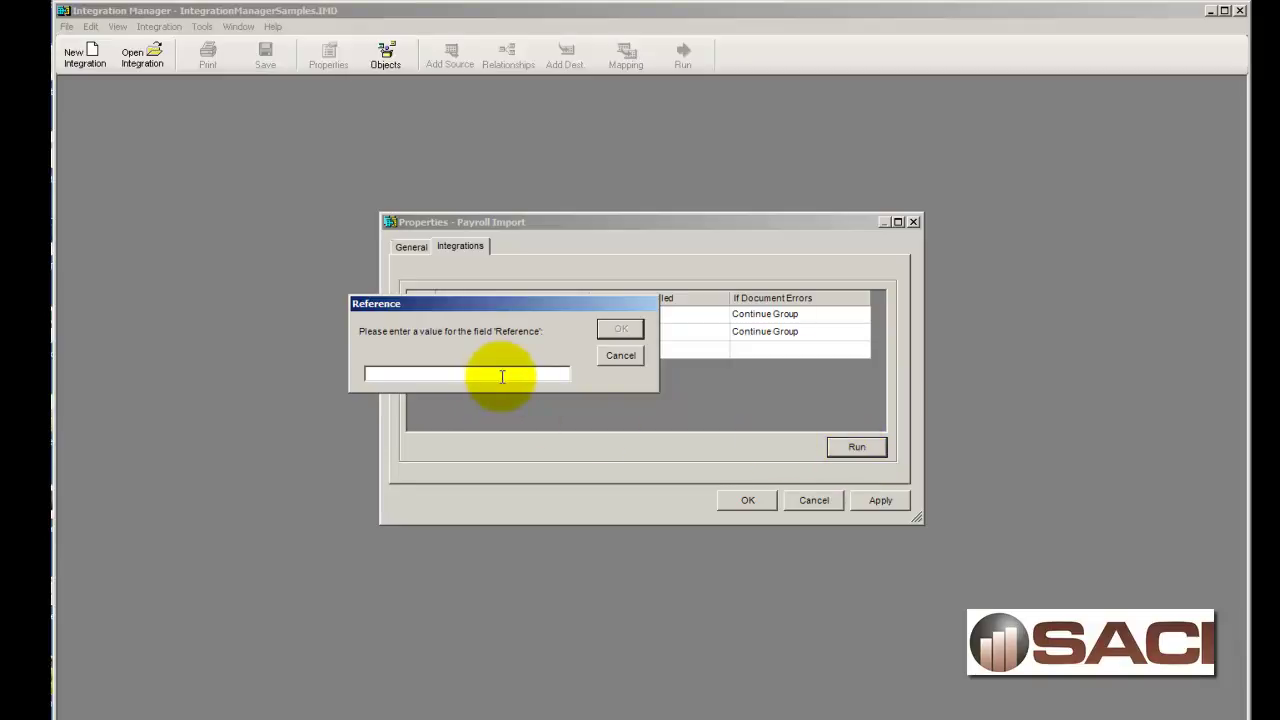
- Run the group with reference 'Payroll' and TRX date 4/12/2017
text(Payroll)
key(Return)
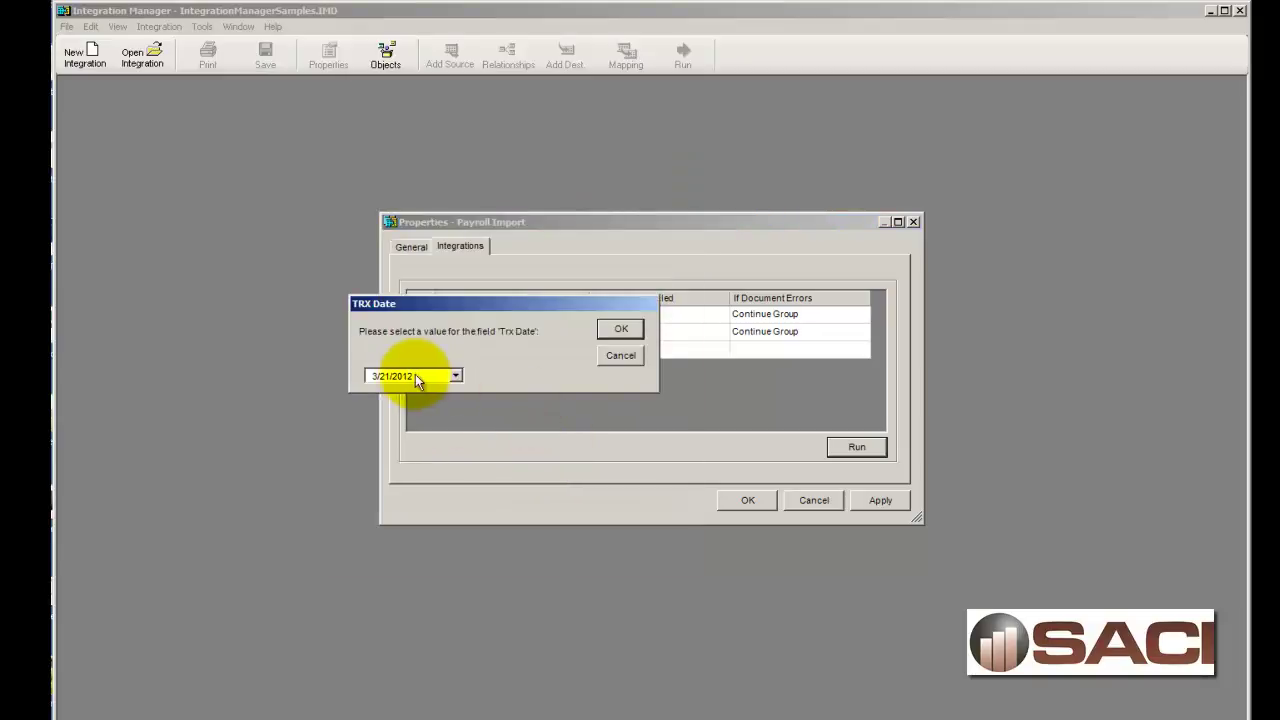
click(400, 372)
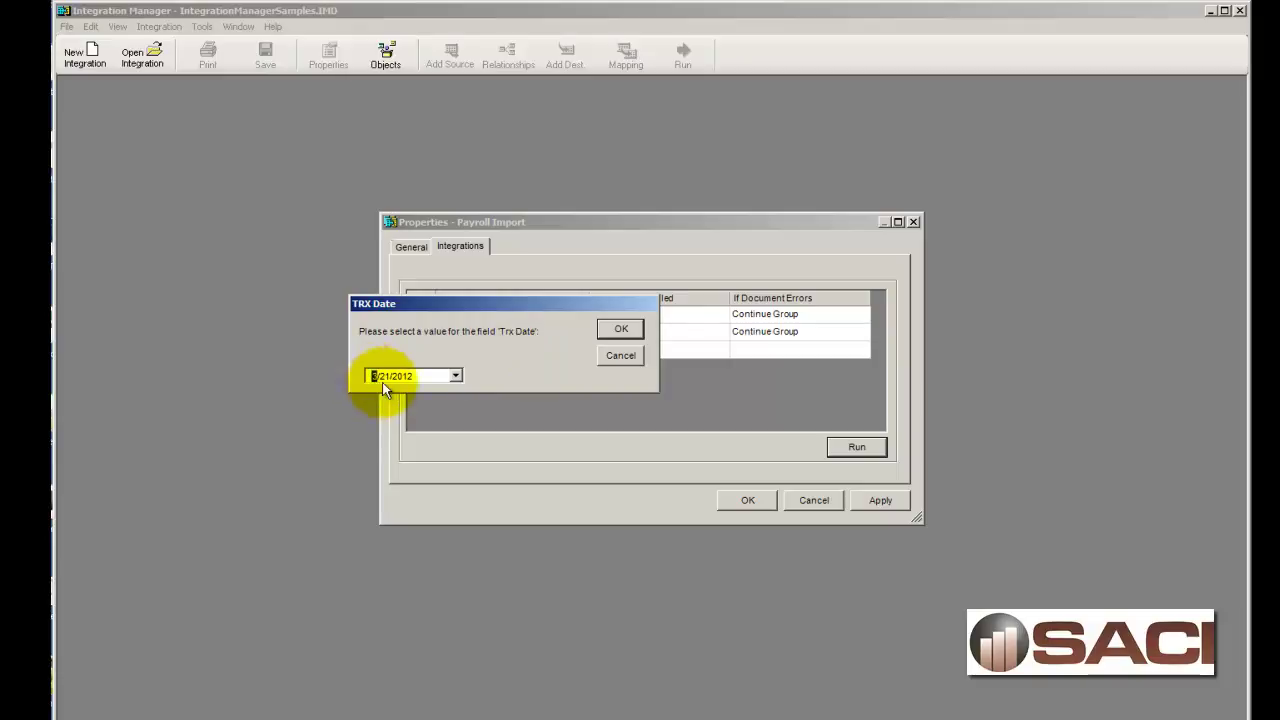
text(4)
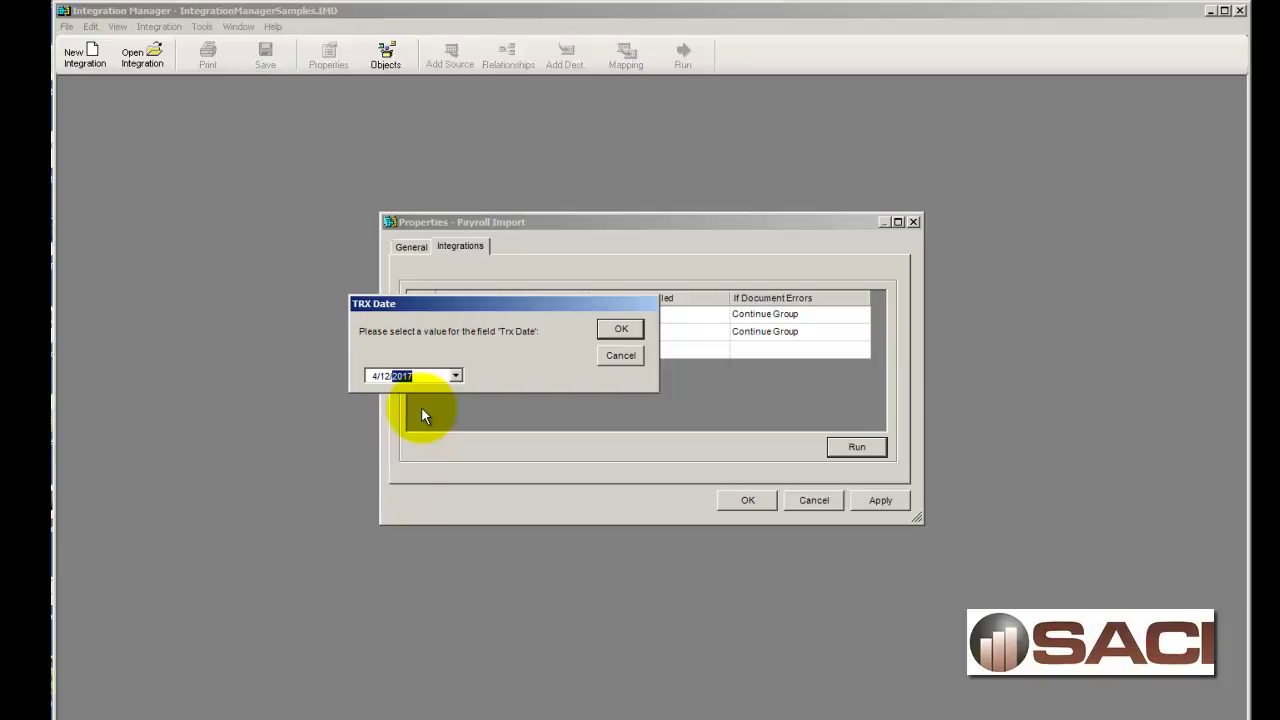
click(616, 328)
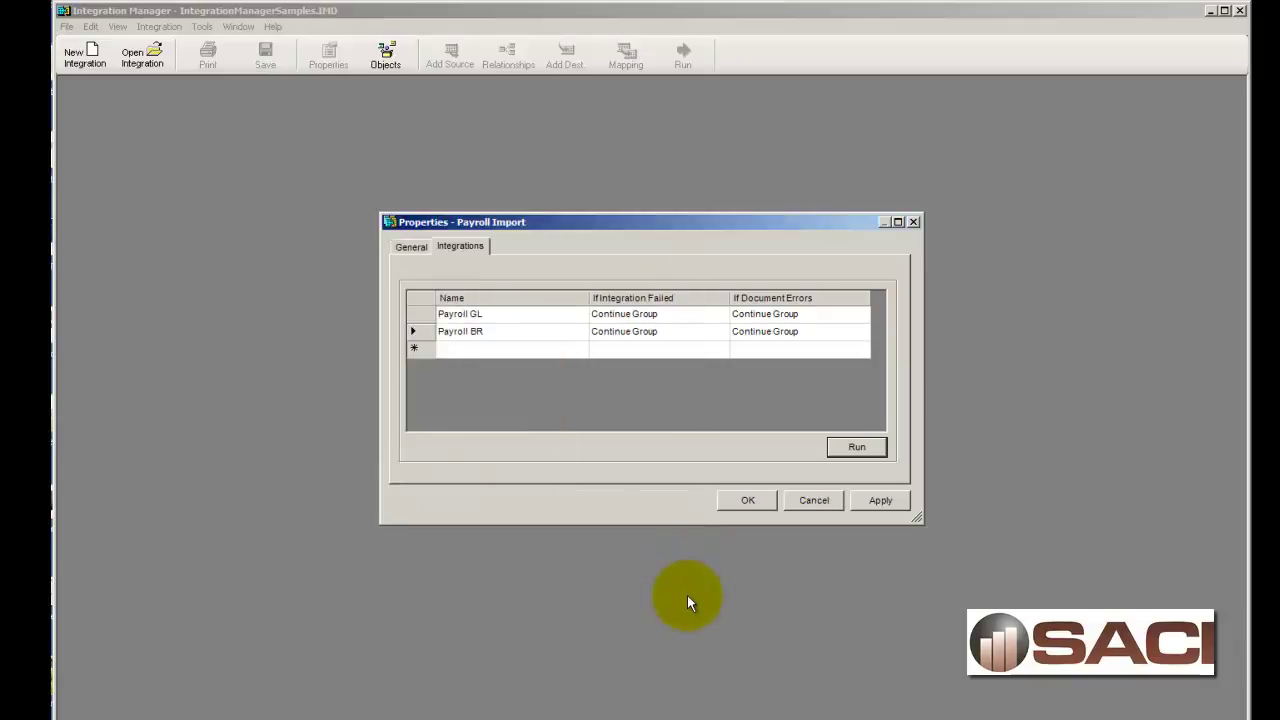
- Browse journal entries by number from the last back to 3,629, which is $0.50 out of balance
click(750, 501)
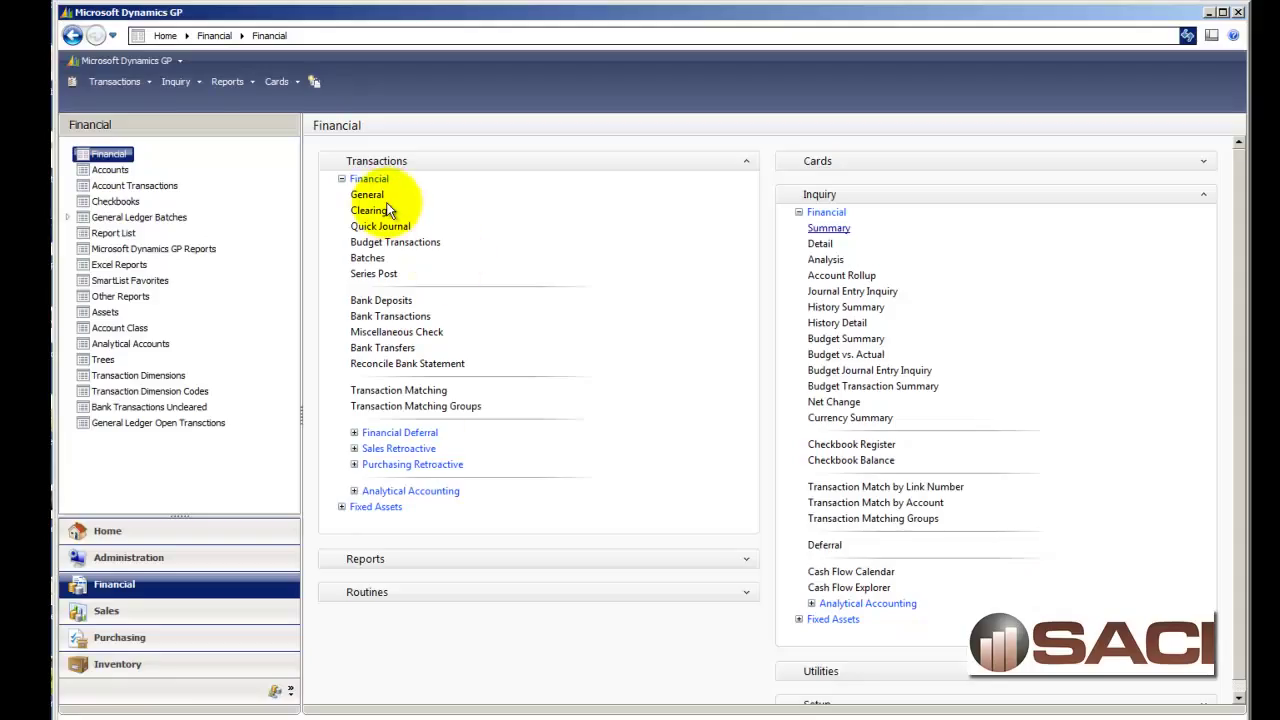
click(367, 195)
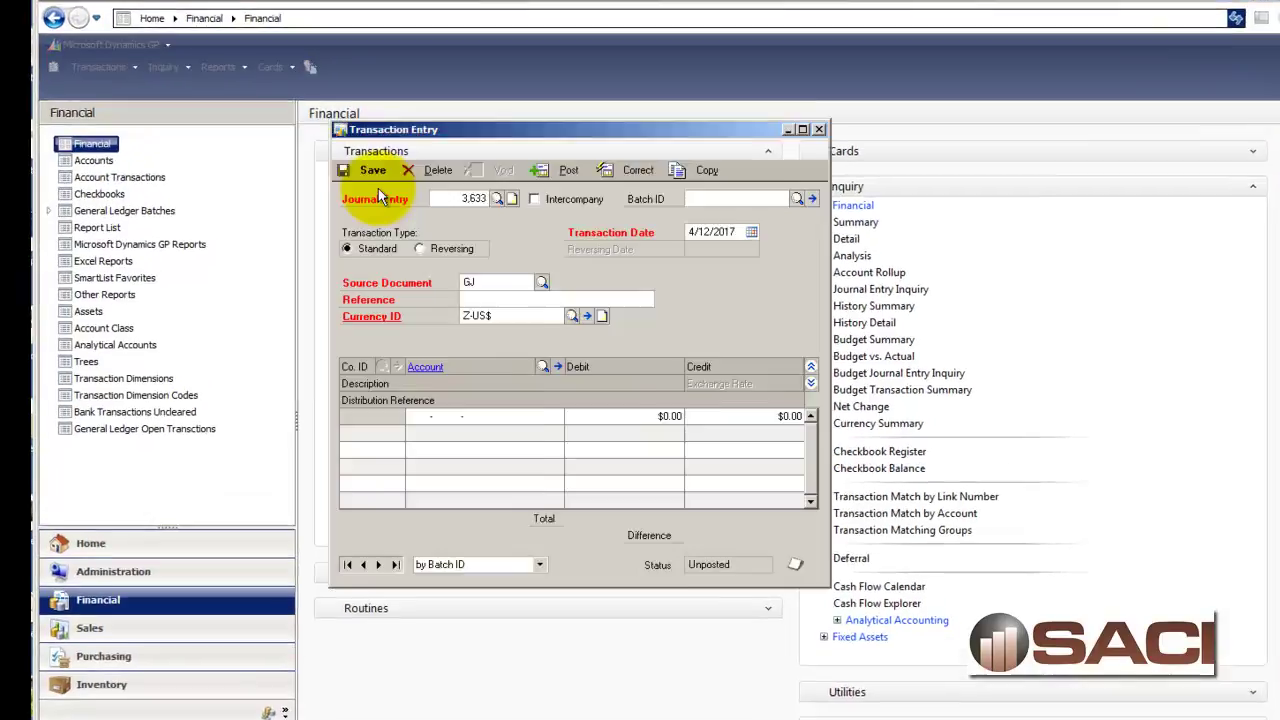
click(450, 654)
click(449, 681)
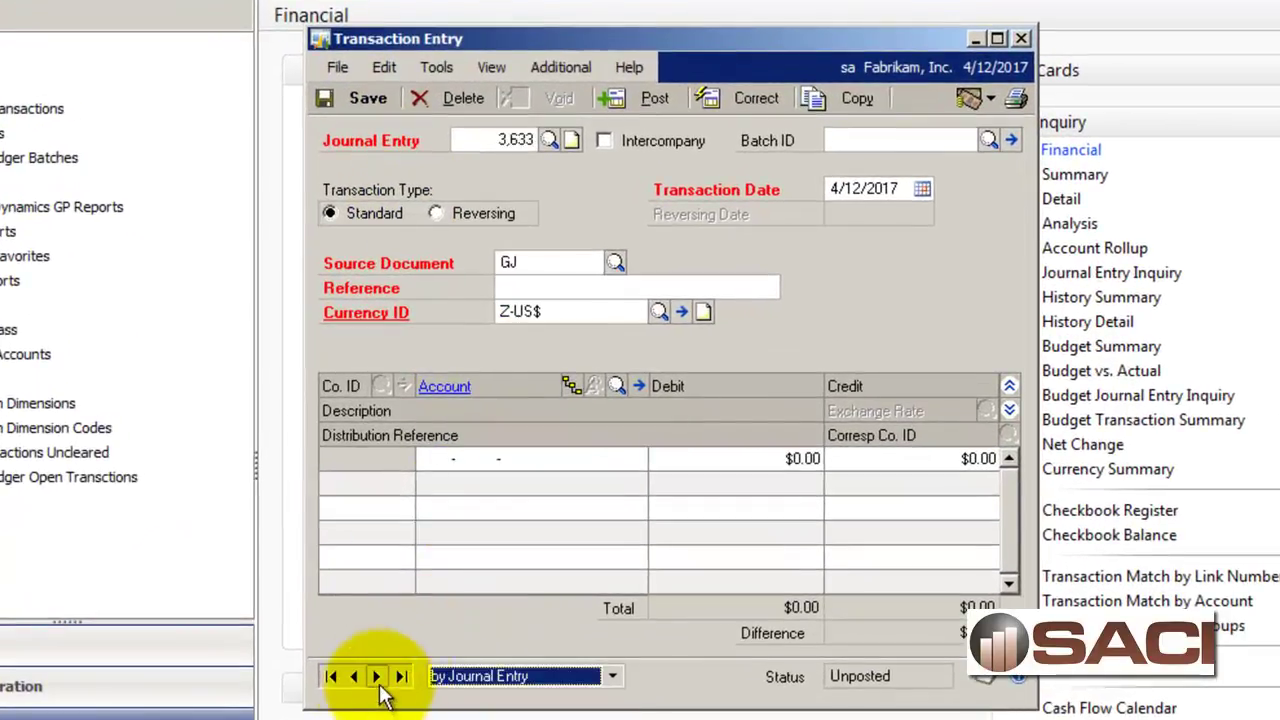
click(401, 677)
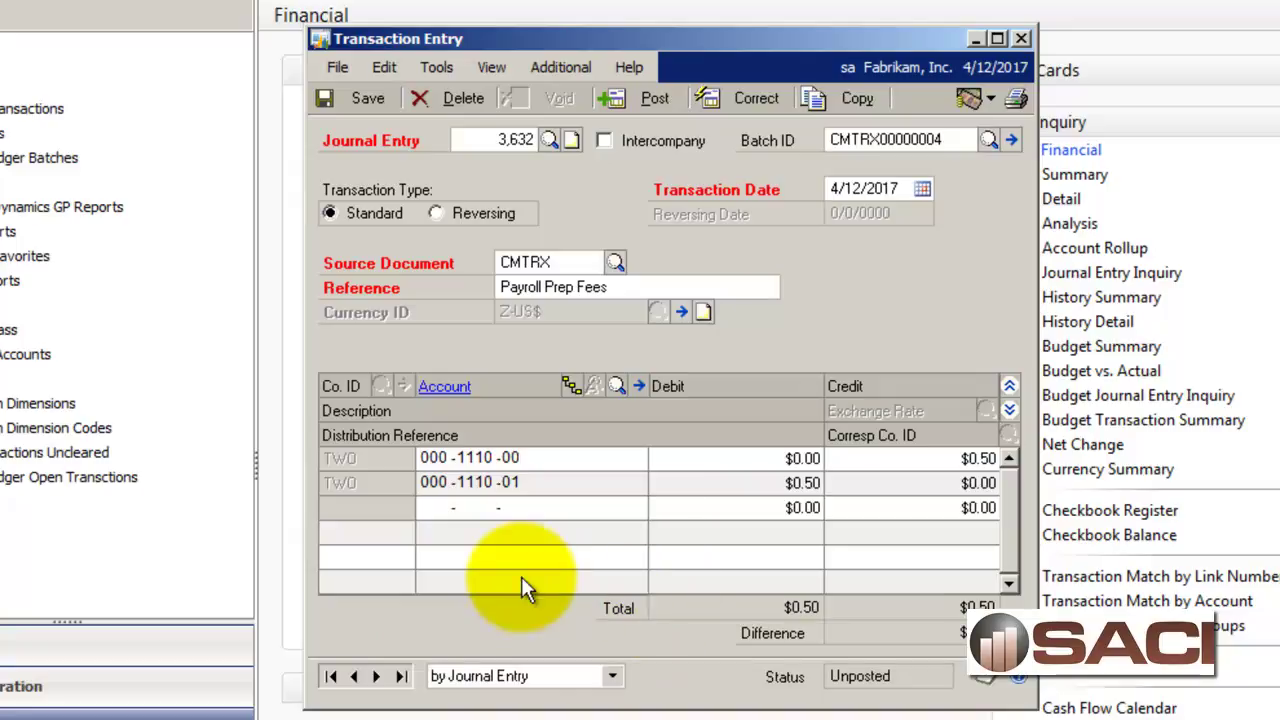
click(358, 678)
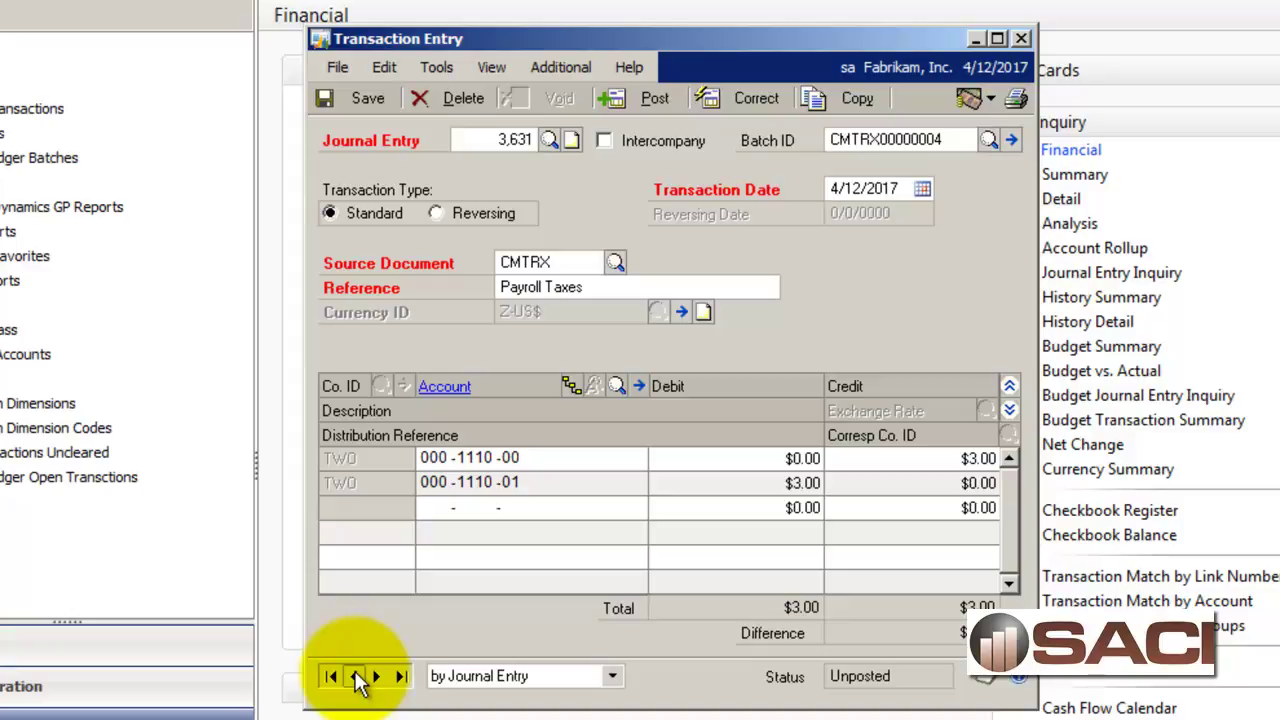
click(358, 678)
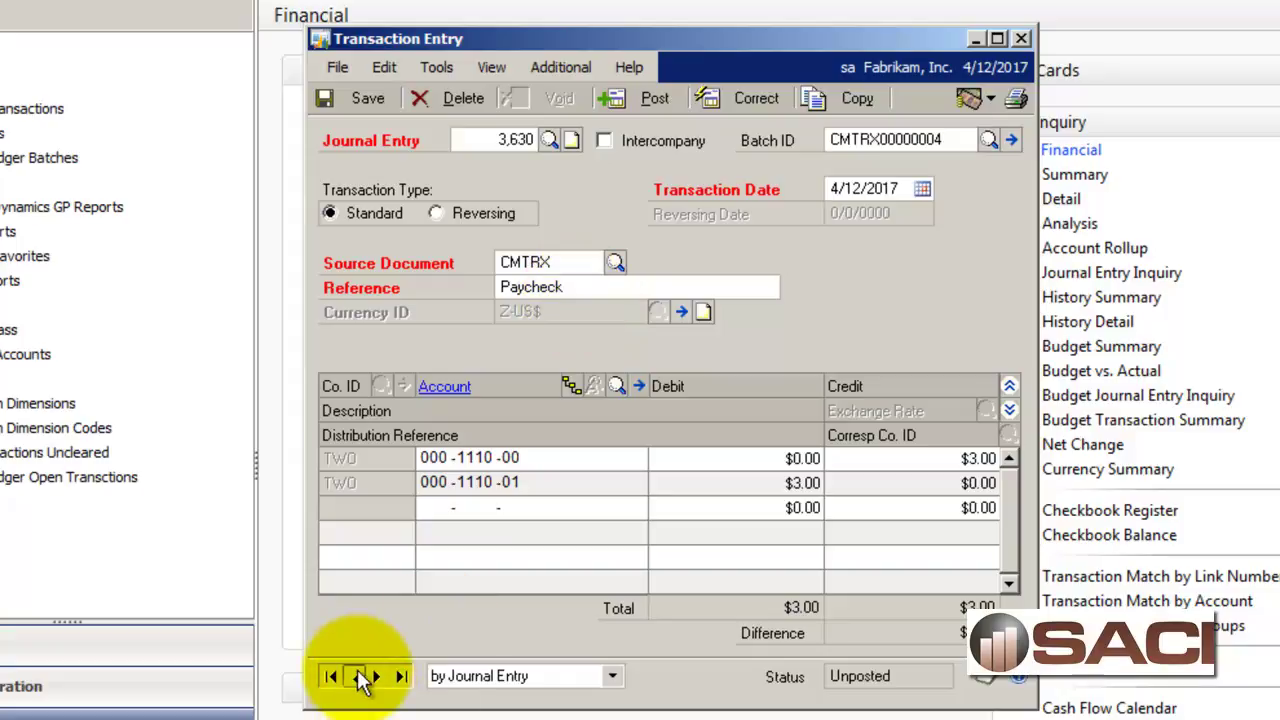
click(358, 678)
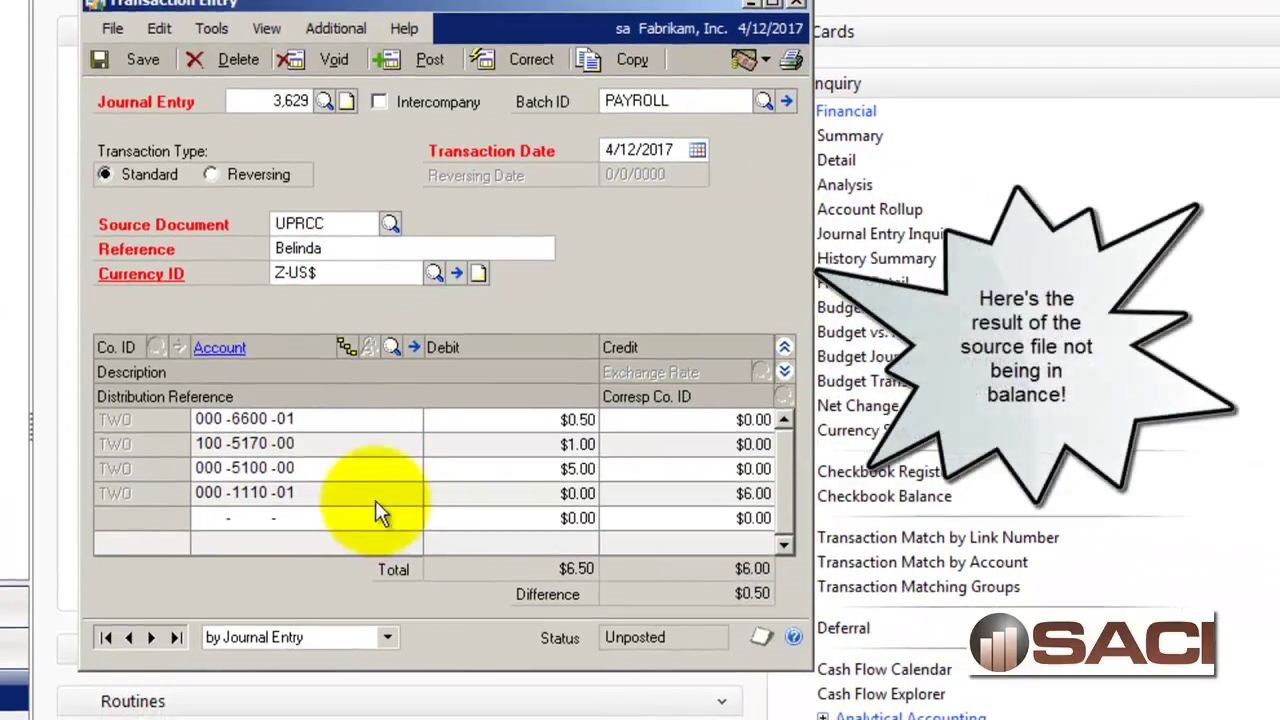
click(798, 3)
- Mark all financial batches in Series Posting and post them without printing reports
click(160, 210)
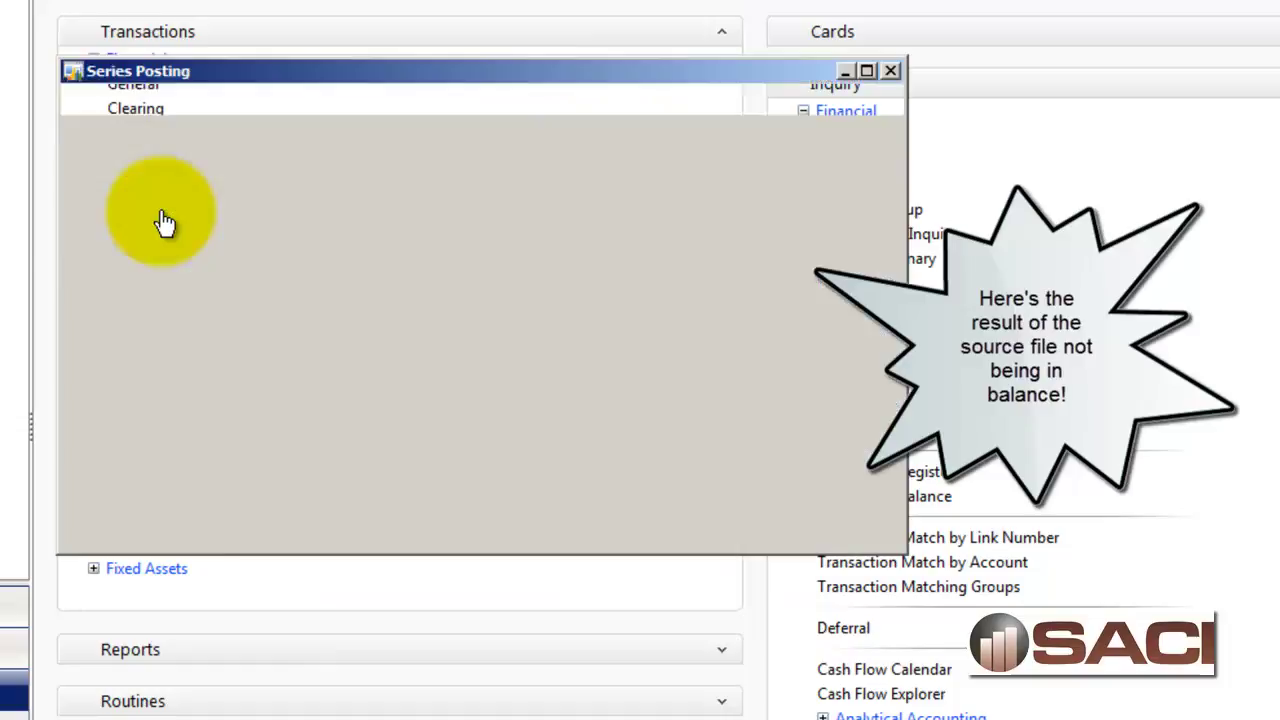
click(682, 180)
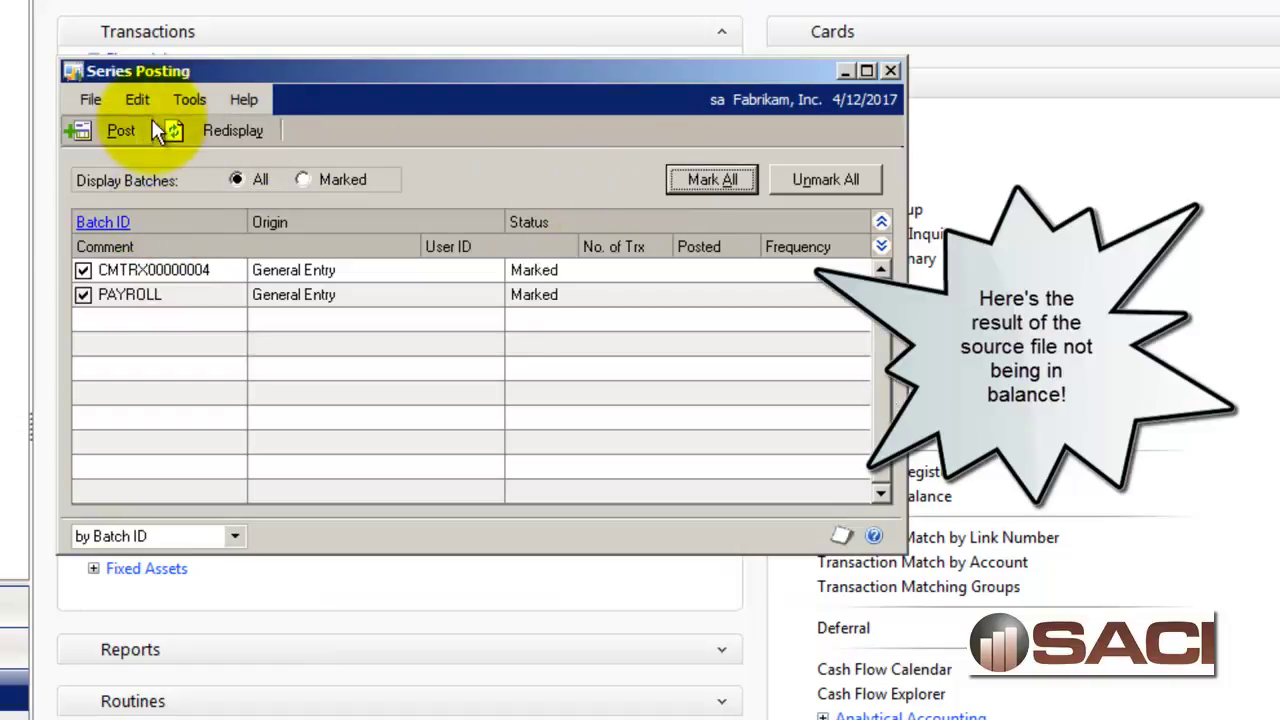
click(132, 131)
click(447, 530)
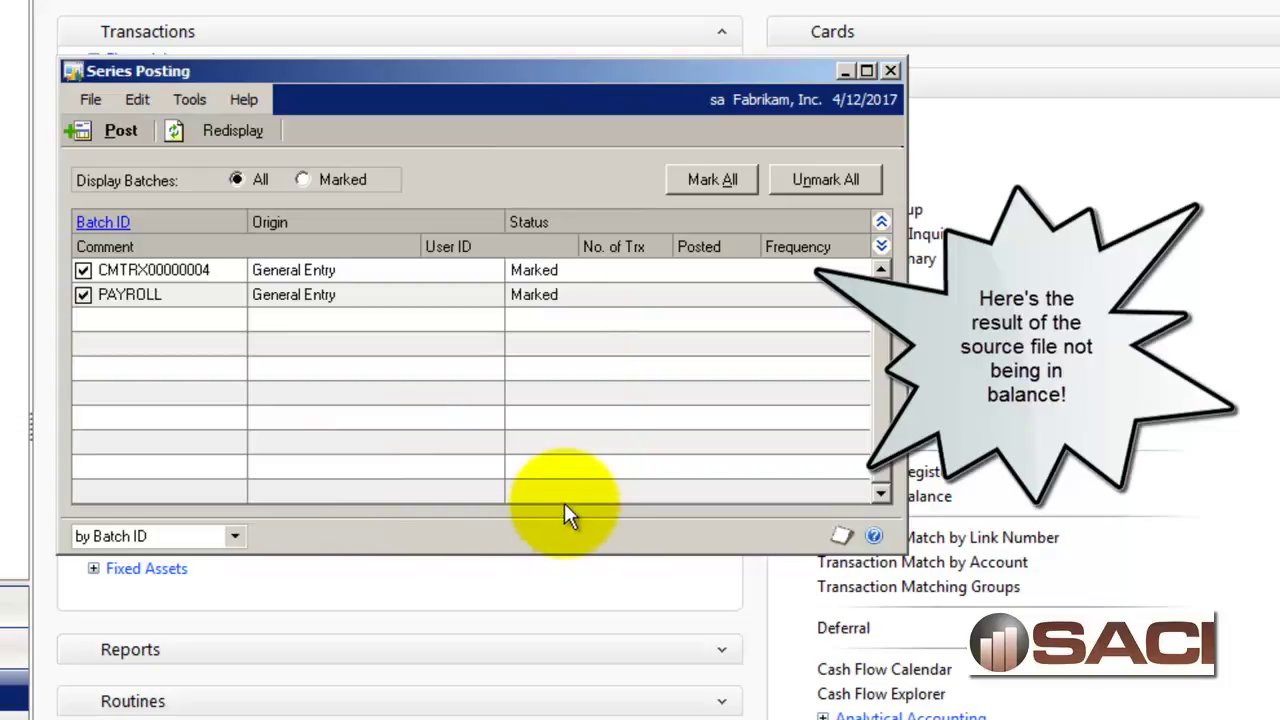
click(560, 530)
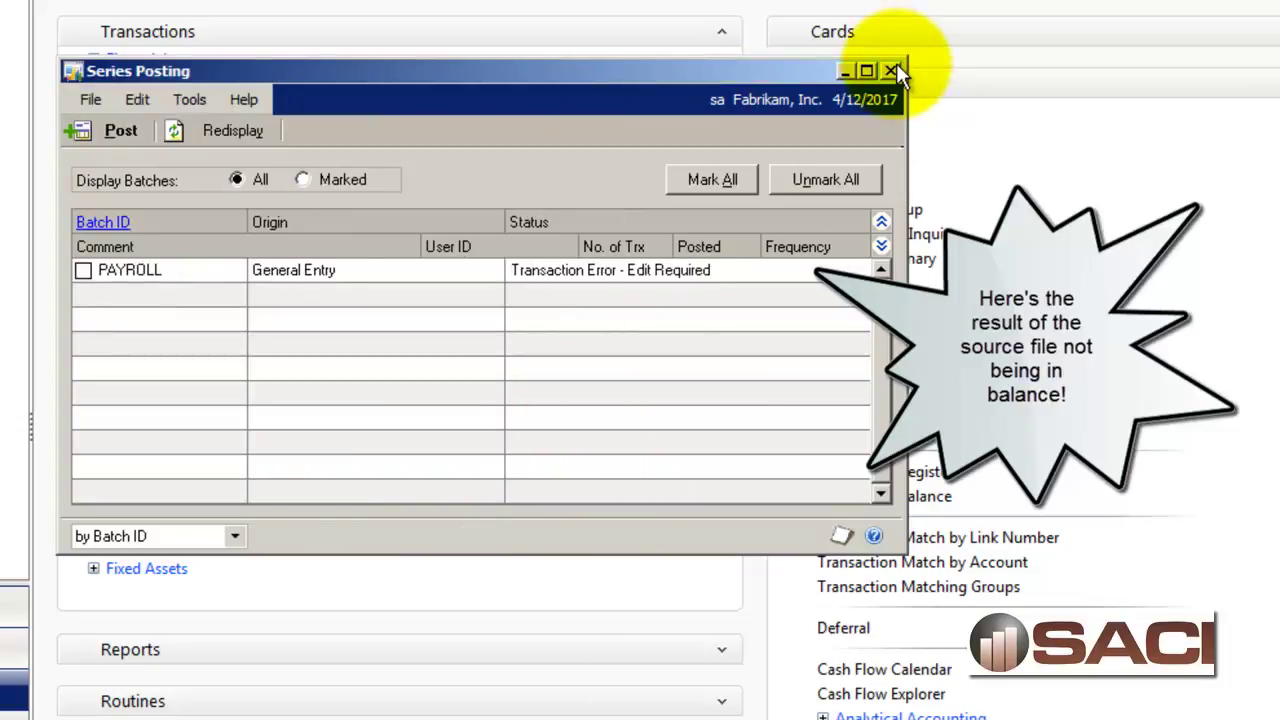
- Attempt to mark and edit the failed PAYROLL batch, dismissing both warnings
click(84, 270)
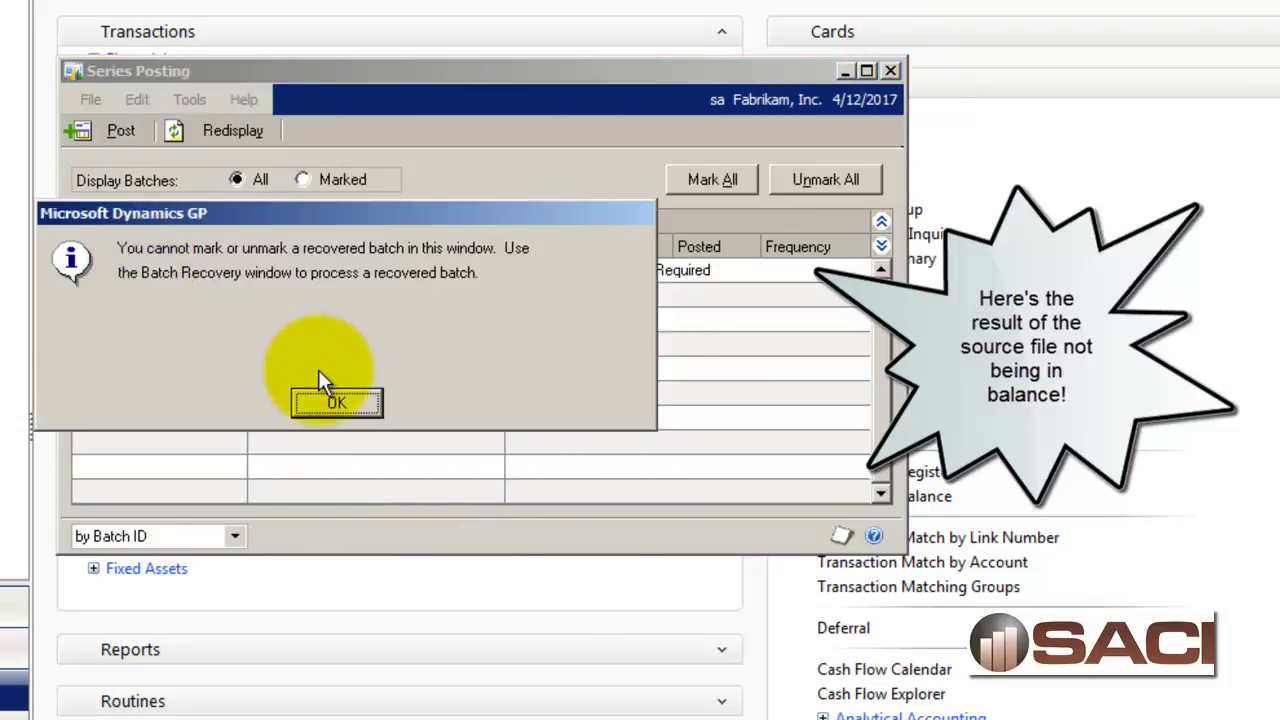
click(336, 400)
click(128, 221)
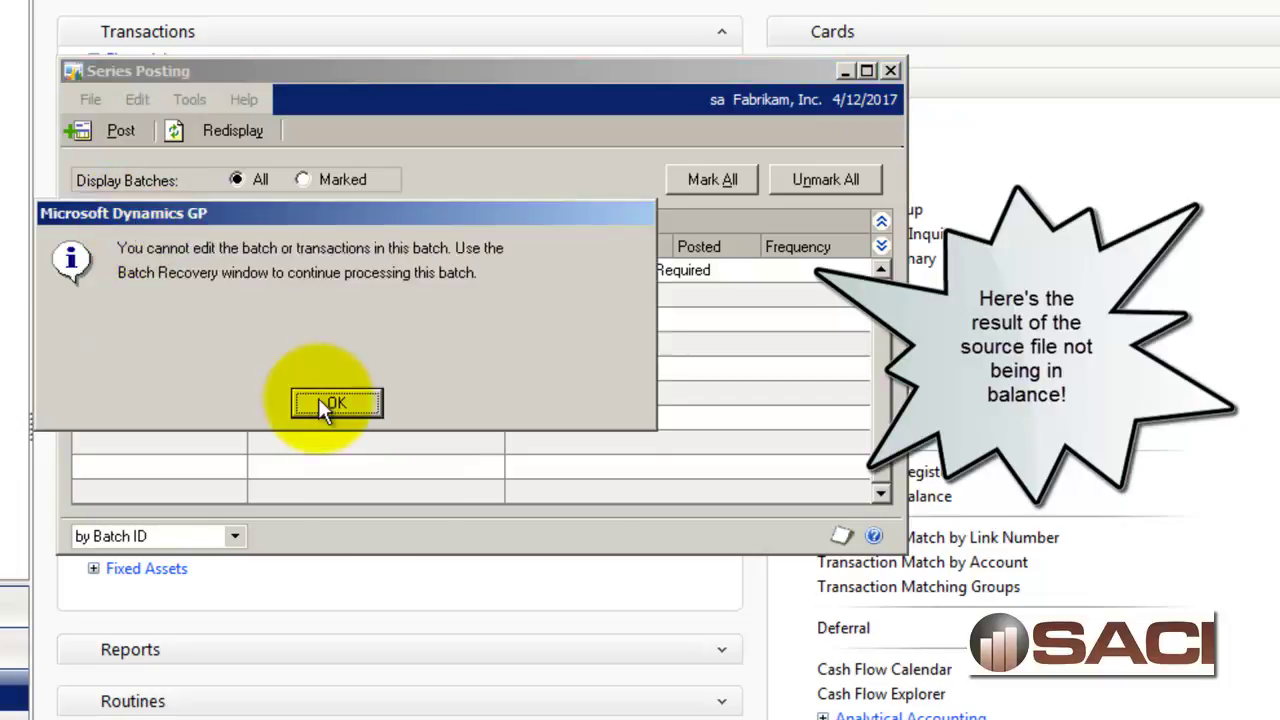
click(320, 400)
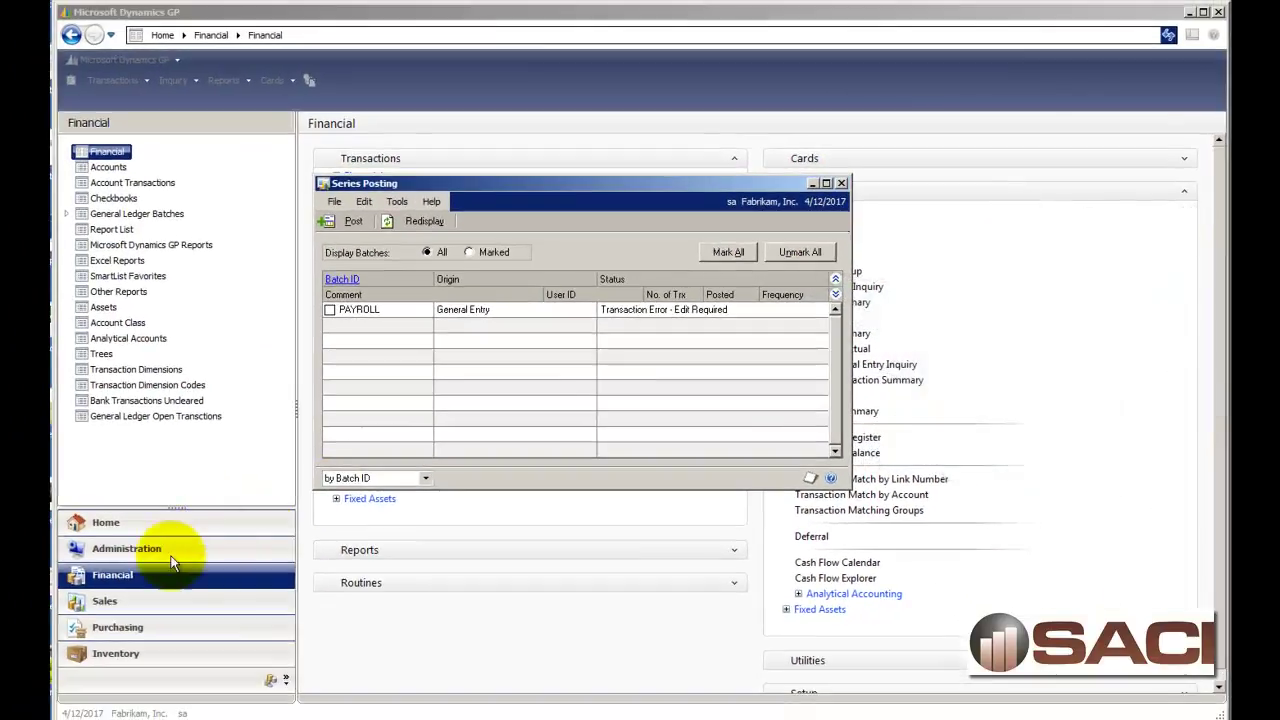
- Recover the PAYROLL batch through Administration's Batch Recovery
click(168, 556)
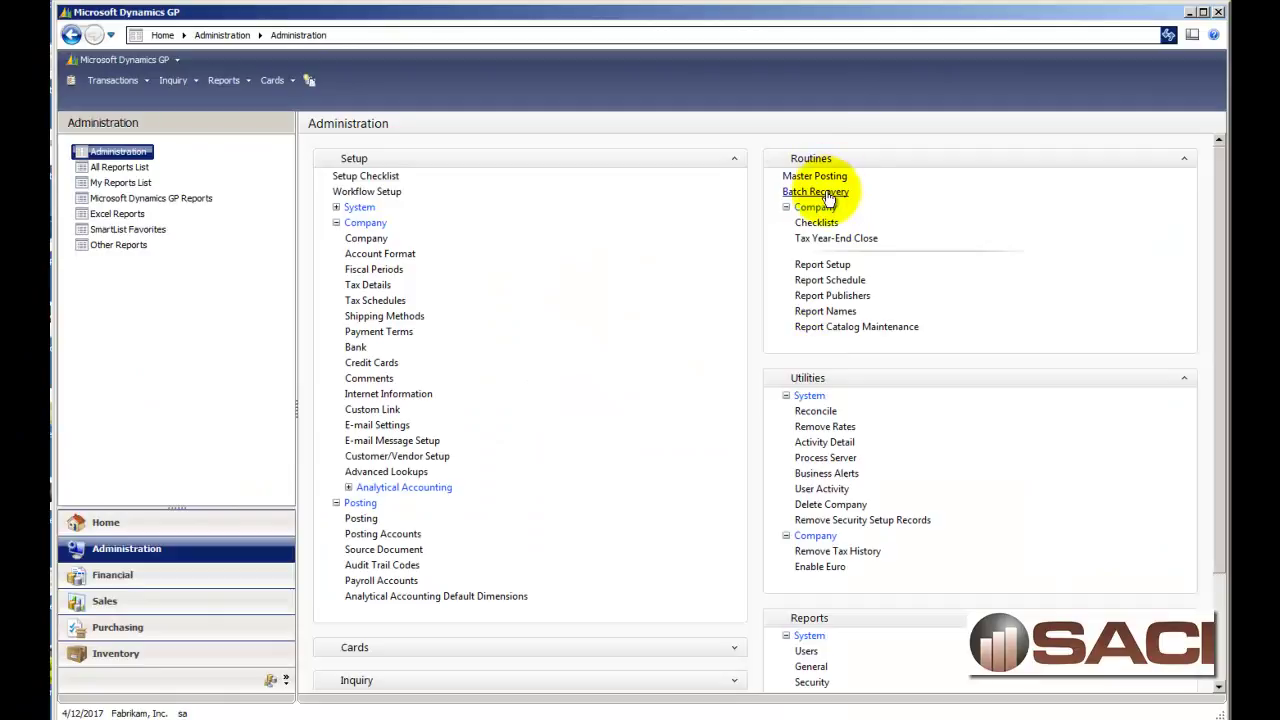
click(815, 192)
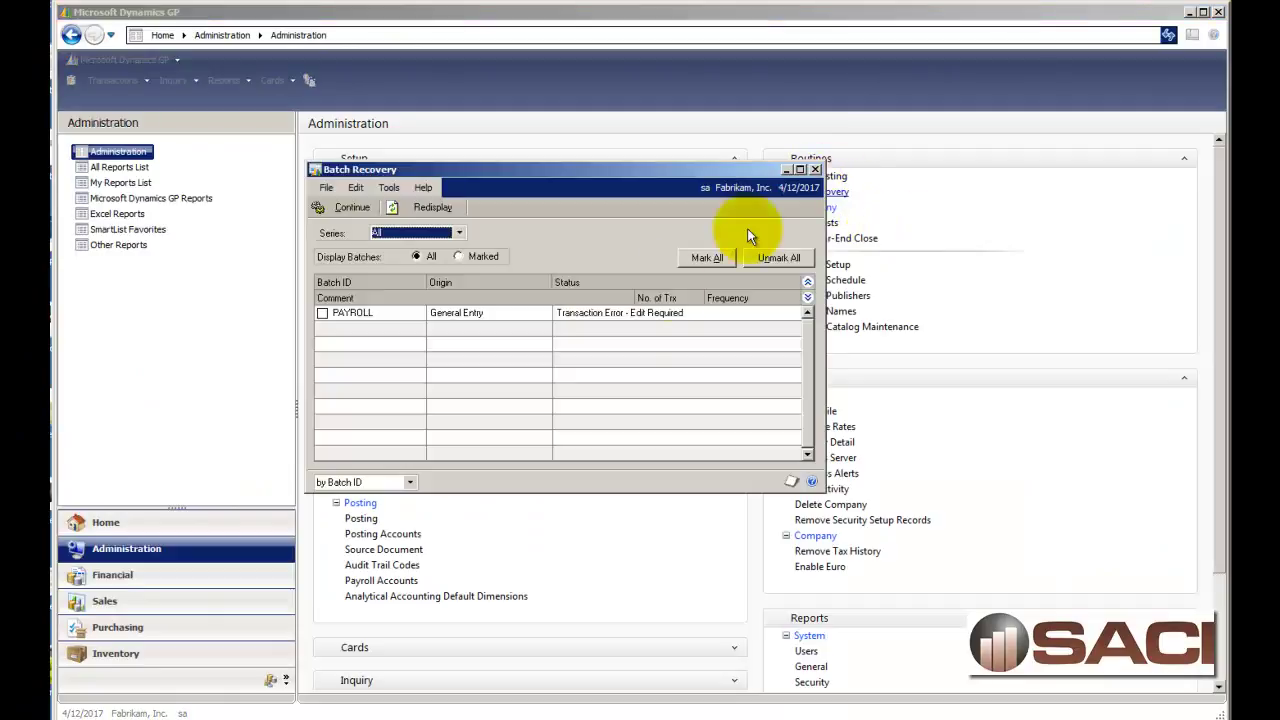
click(322, 313)
click(350, 208)
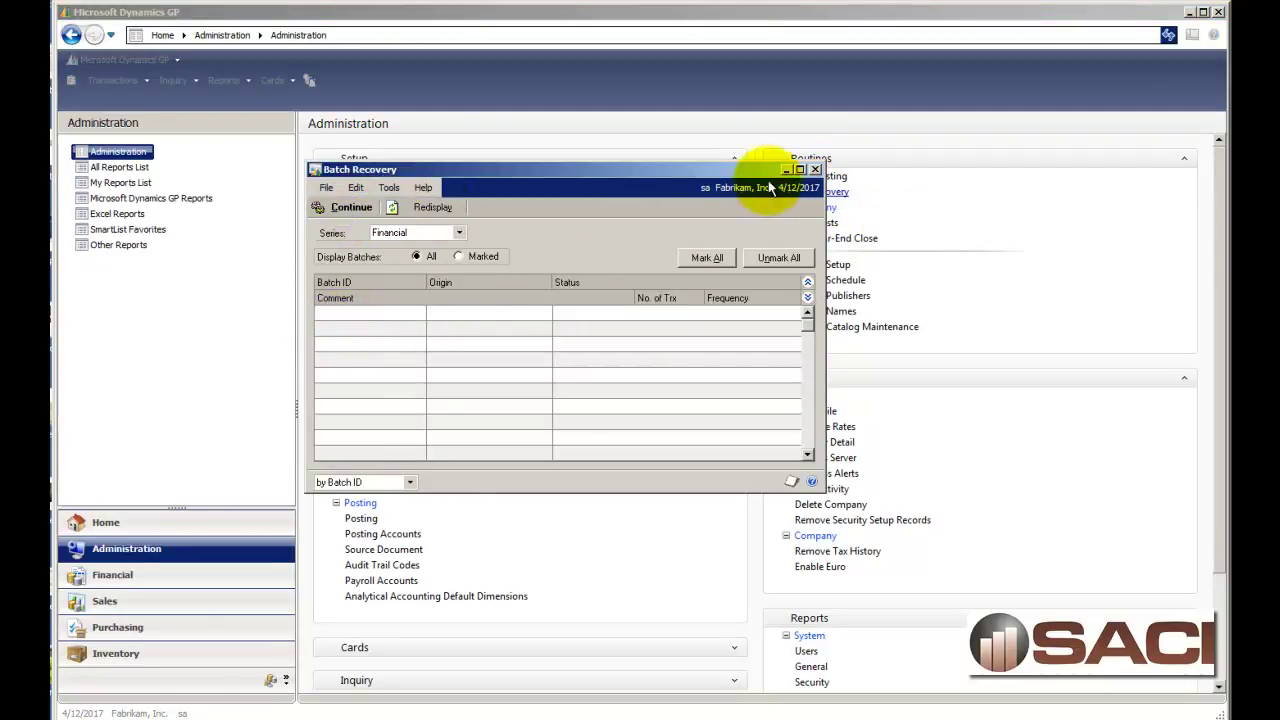
click(815, 169)
click(143, 574)
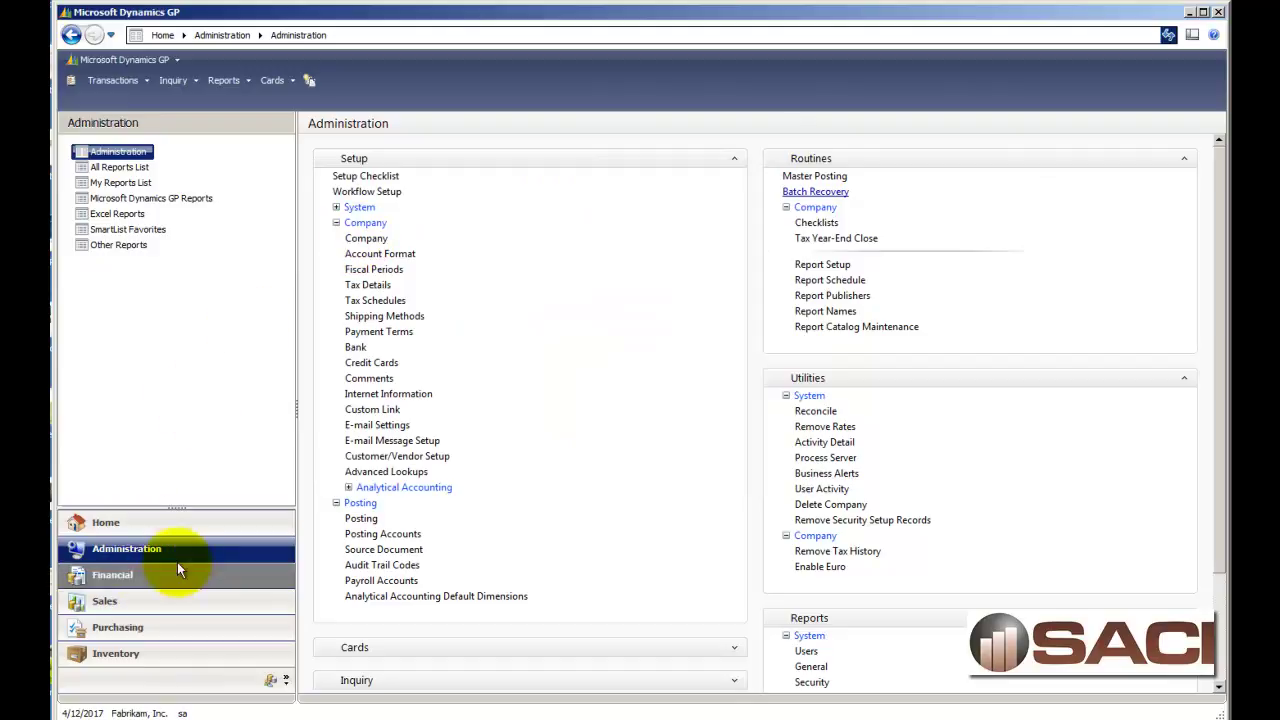
- Change journal 3,629's line-four credit from 6.00 to 6.50 and save the entry
click(374, 193)
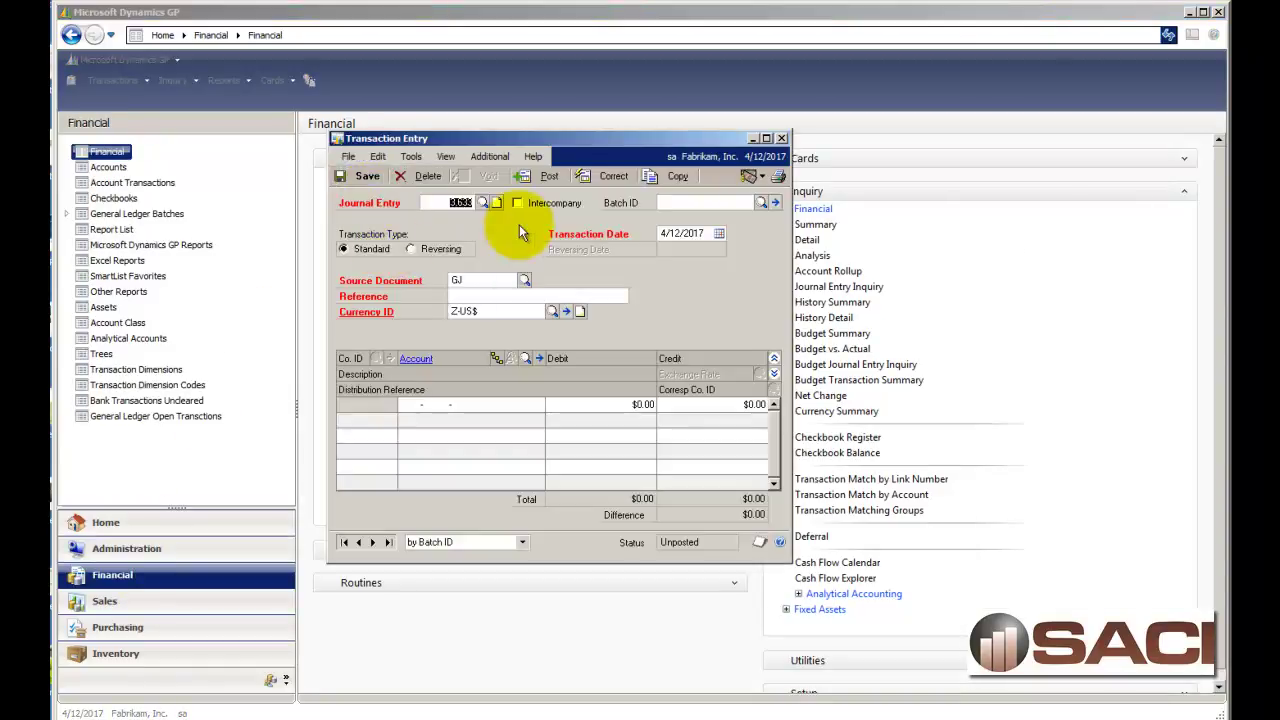
click(388, 543)
click(373, 547)
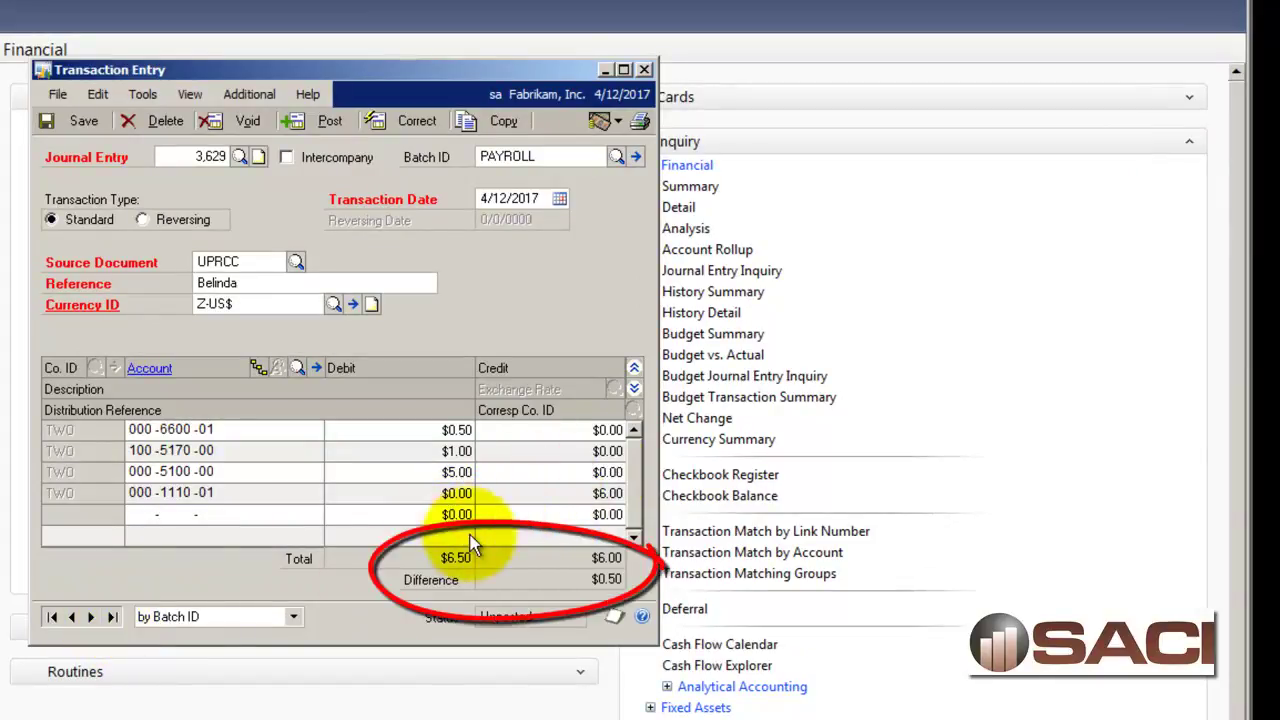
click(583, 493)
text(6)
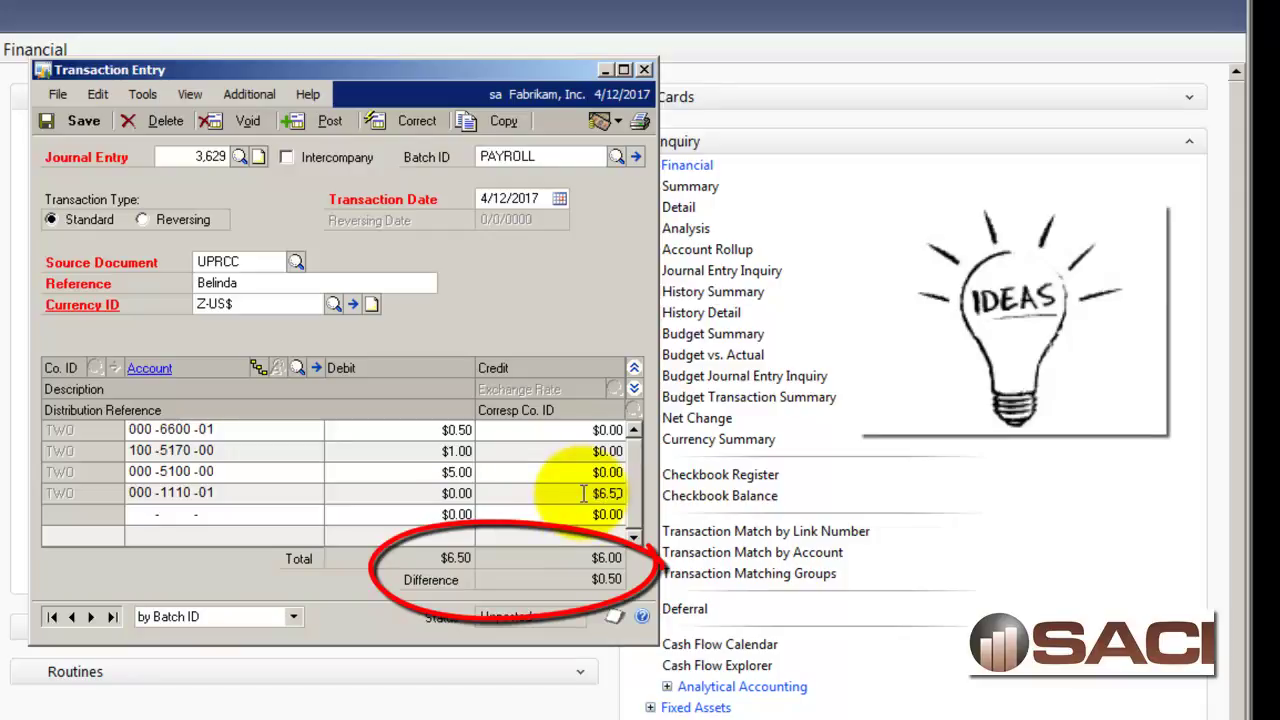
key(Tab)
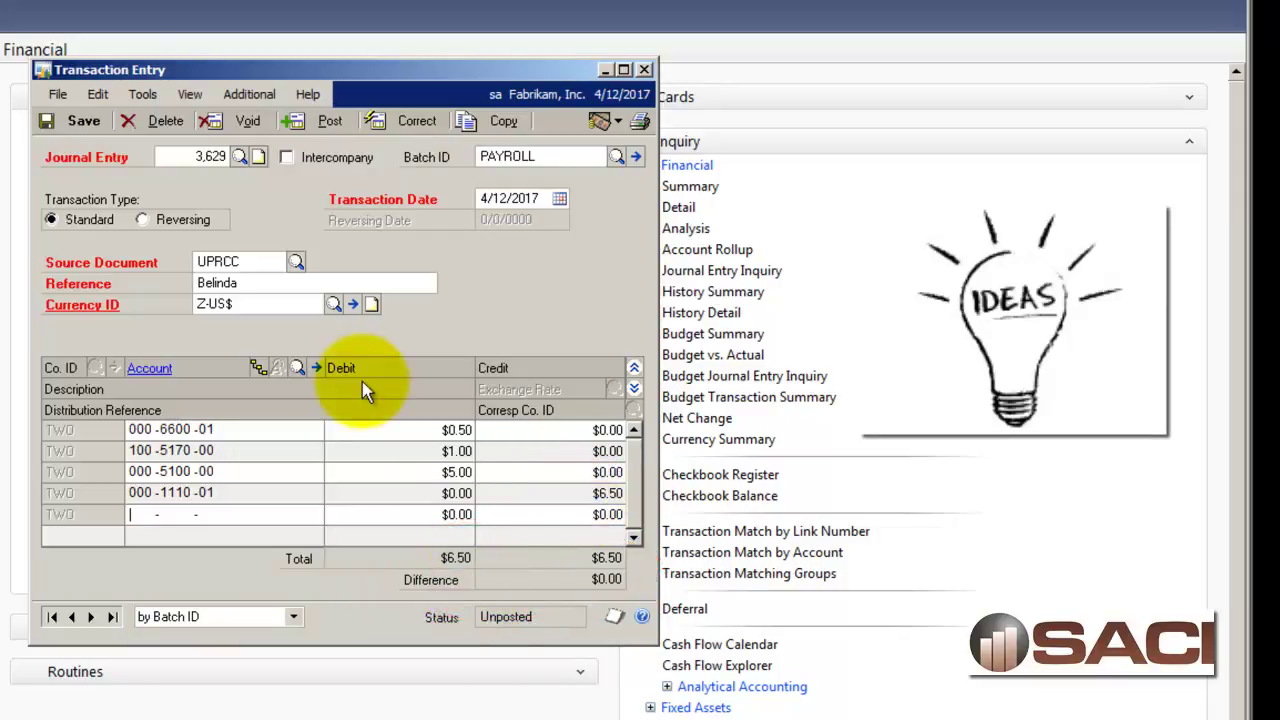
click(80, 121)
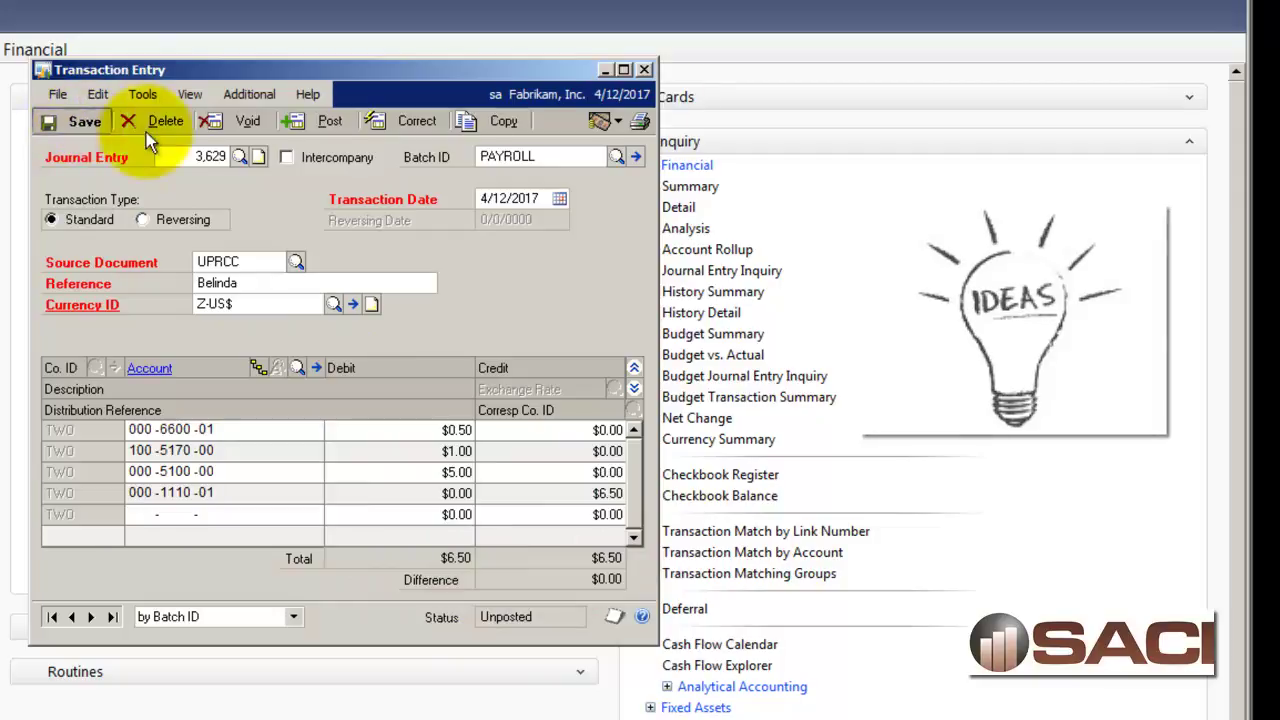
- Post the PAYROLL batch from Batch Entry, skipping the posting reports
click(635, 157)
click(644, 69)
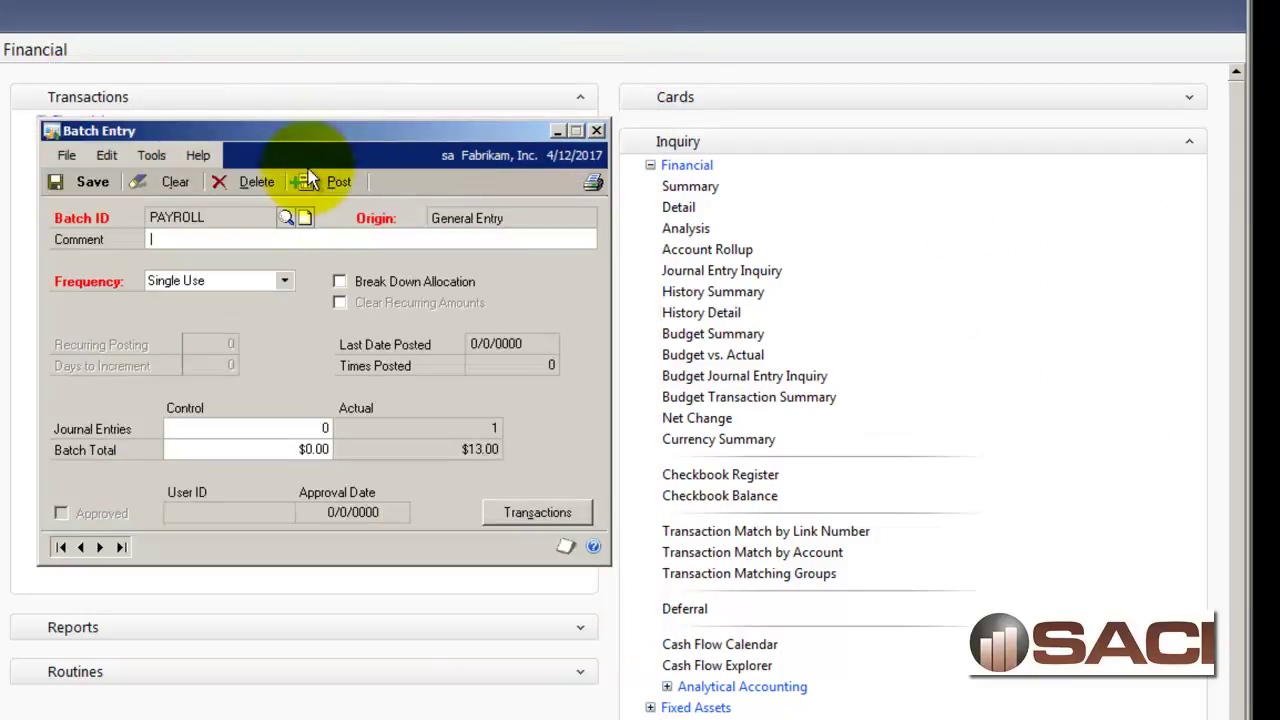
click(318, 178)
click(442, 528)
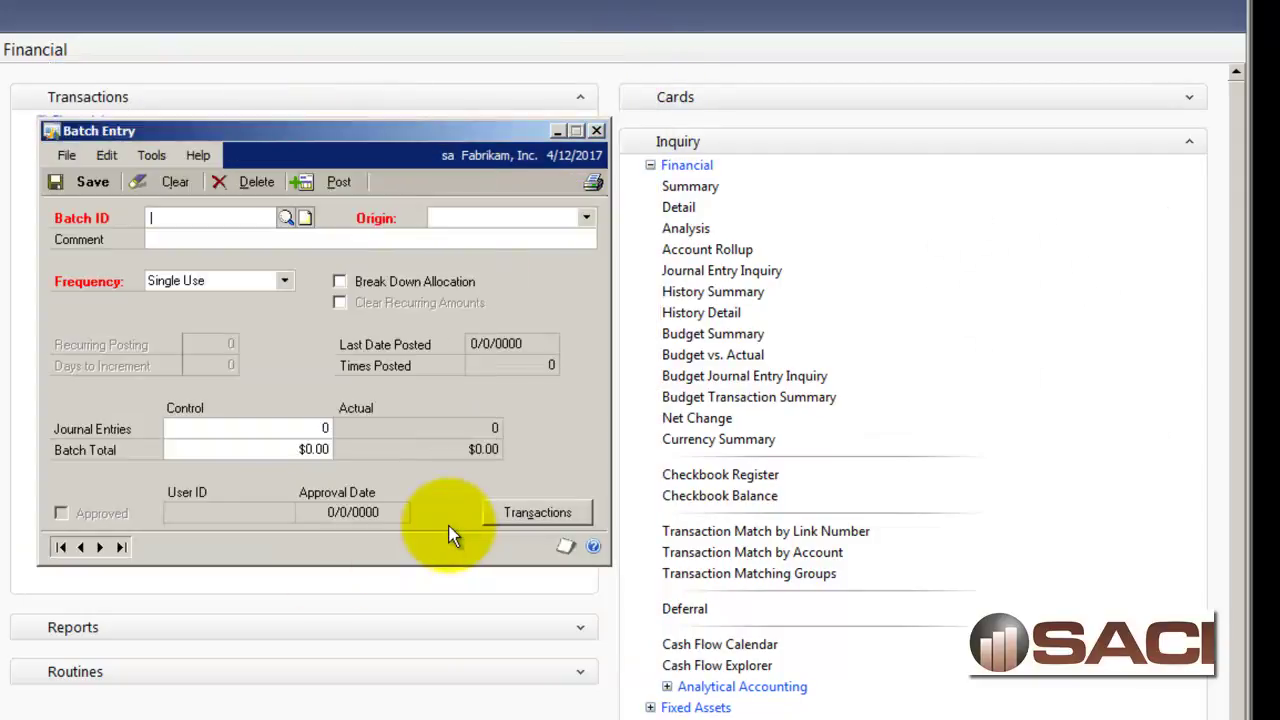
click(596, 131)
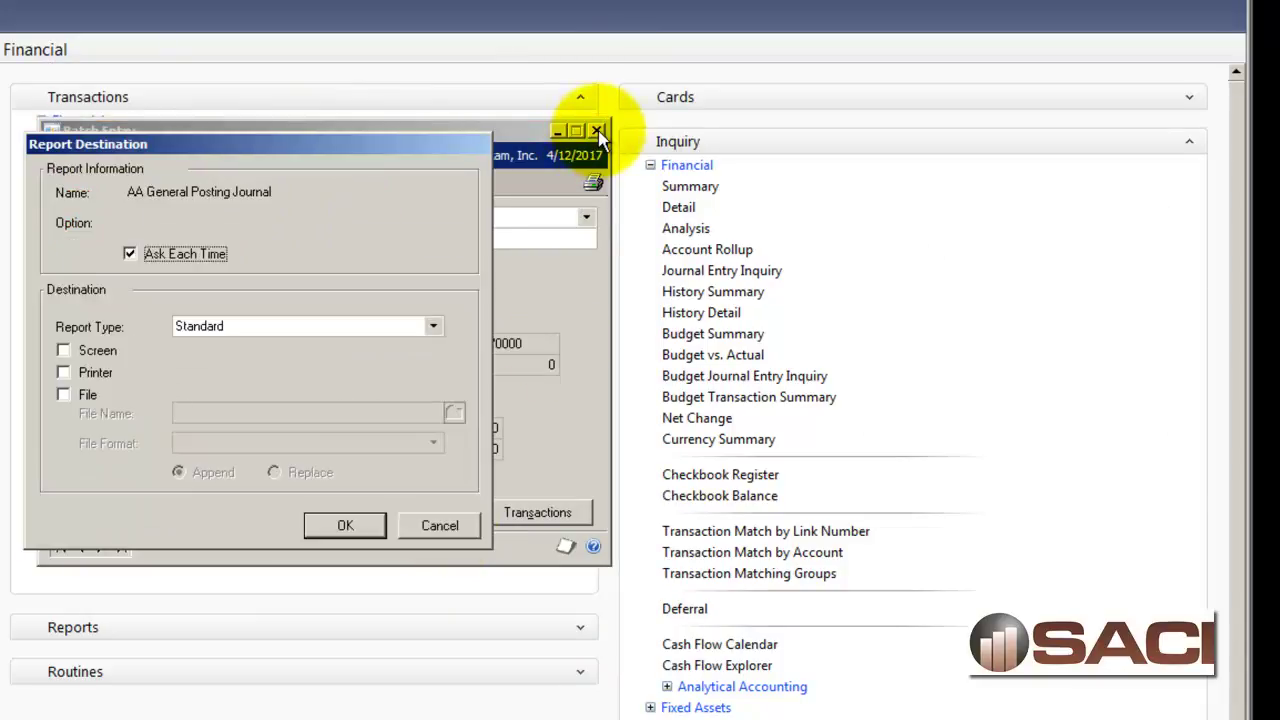
click(442, 525)
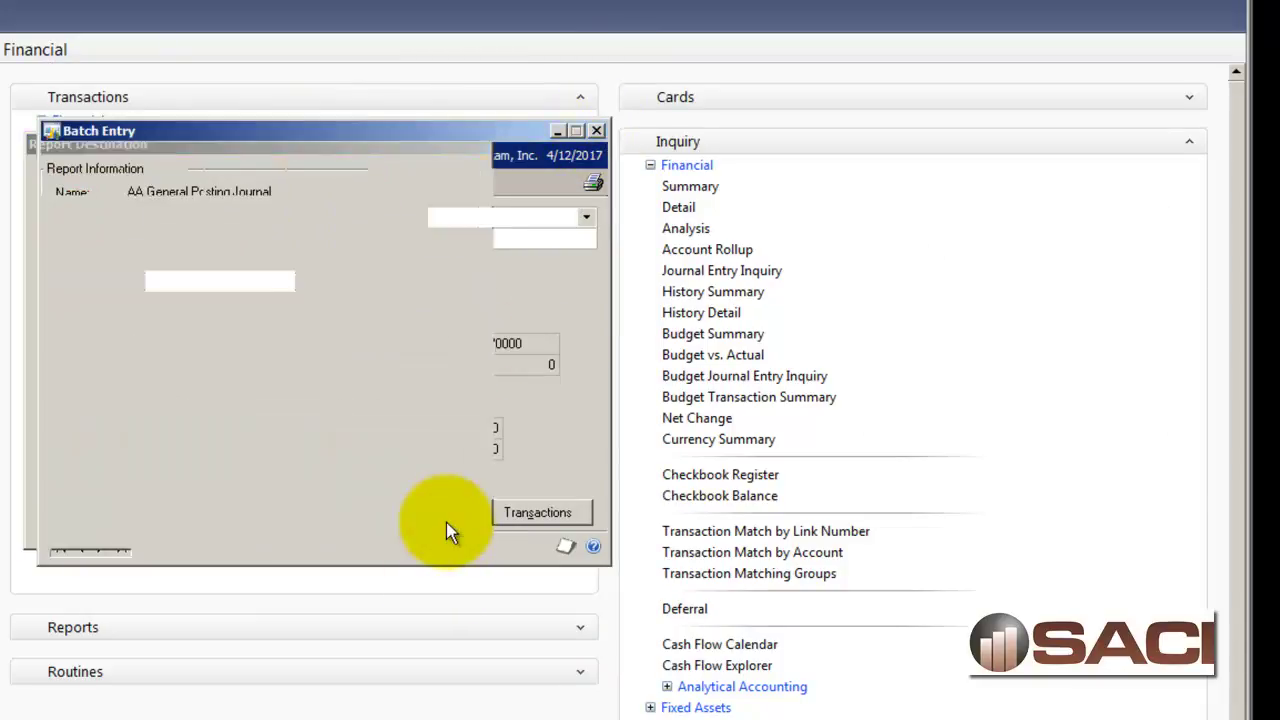
click(596, 131)
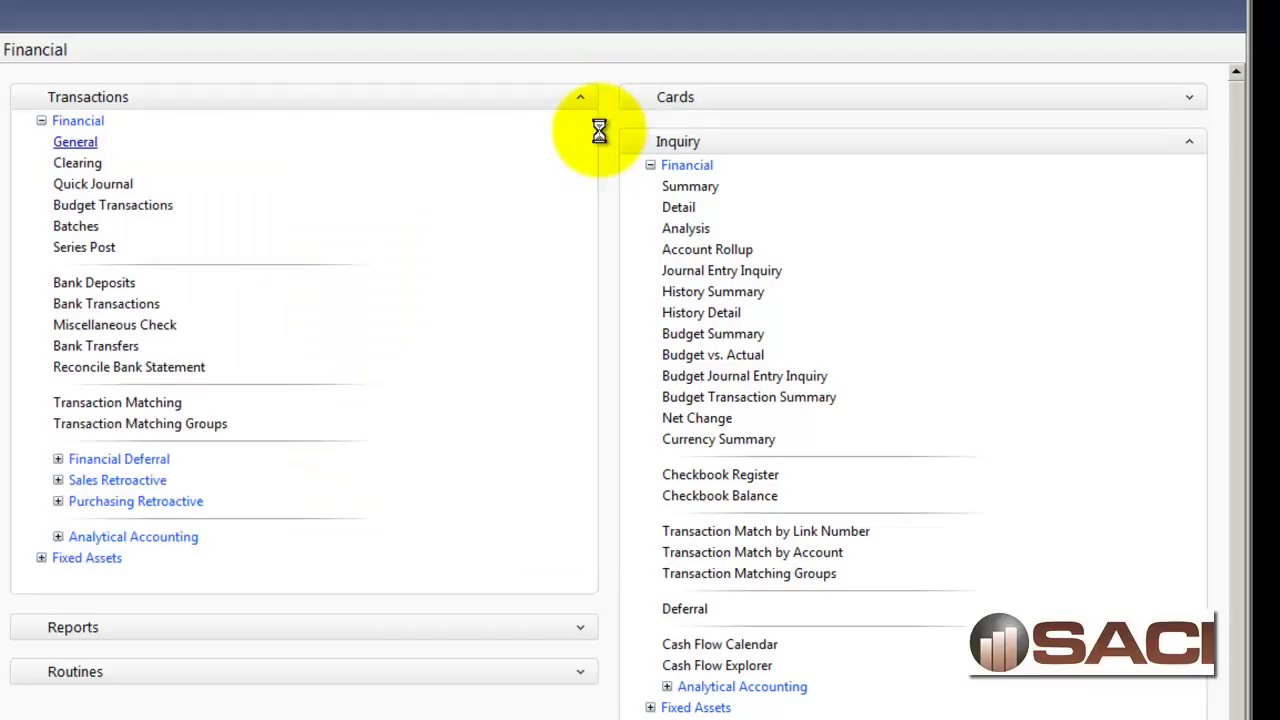
click(690, 187)
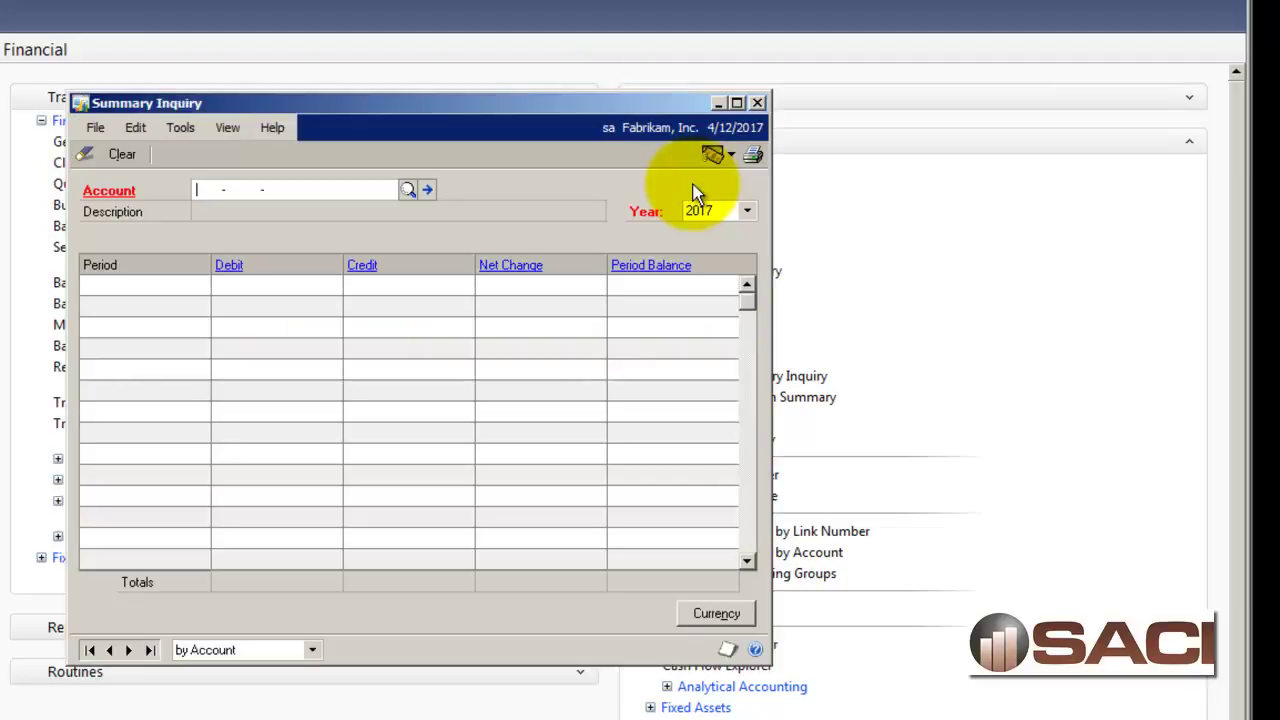
text(000 -1110 -01)
key(Tab)
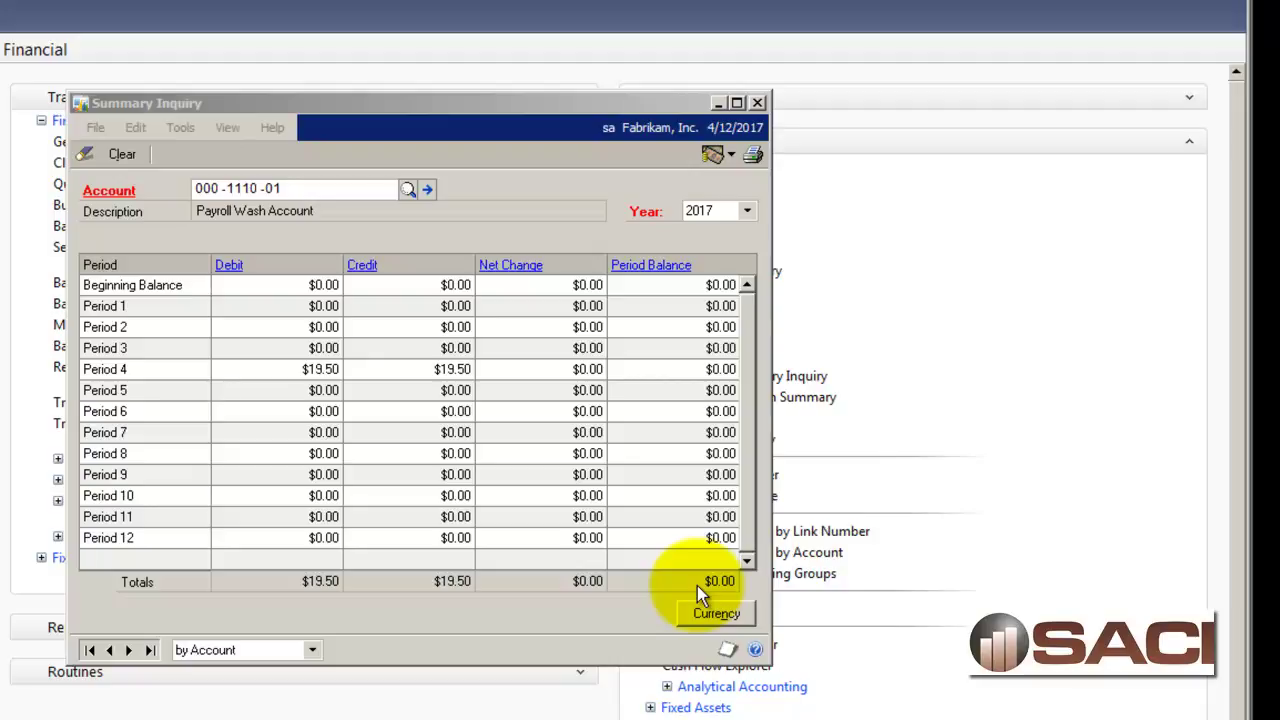
click(758, 104)
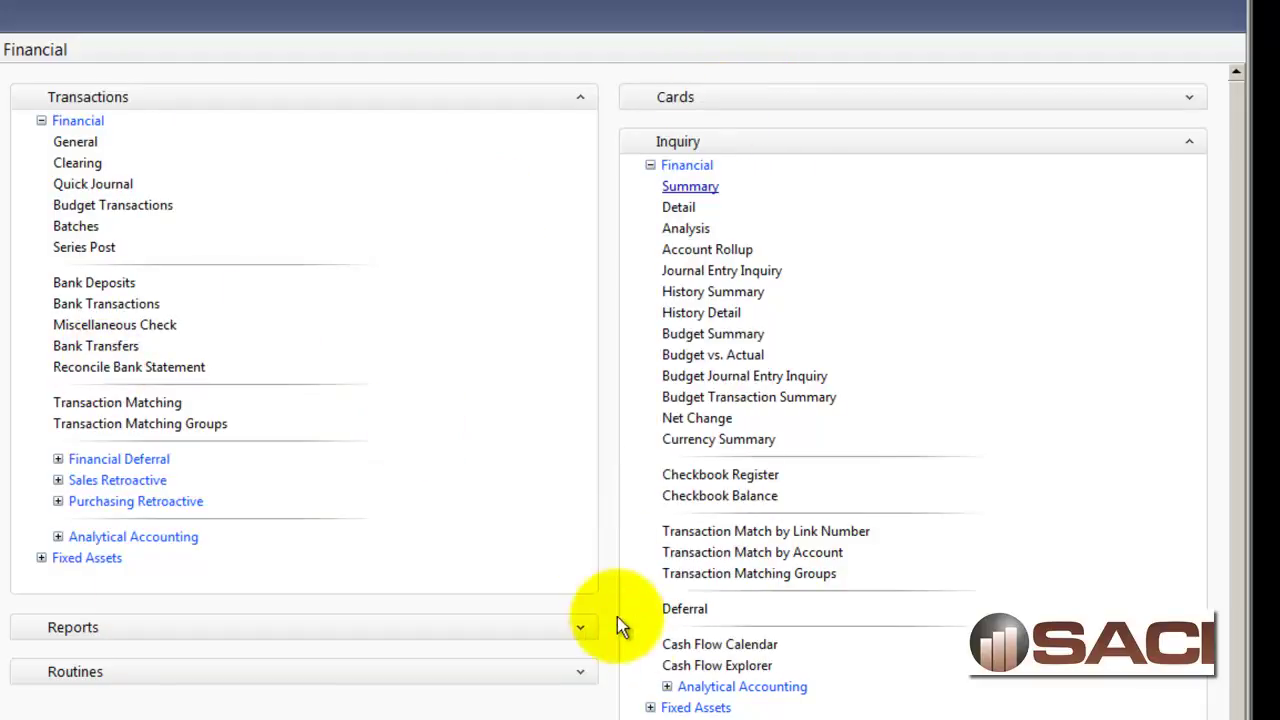
- List the unreconciled transactions for the PAYROLL checkbook in the Checkbook Register Inquiry
click(730, 477)
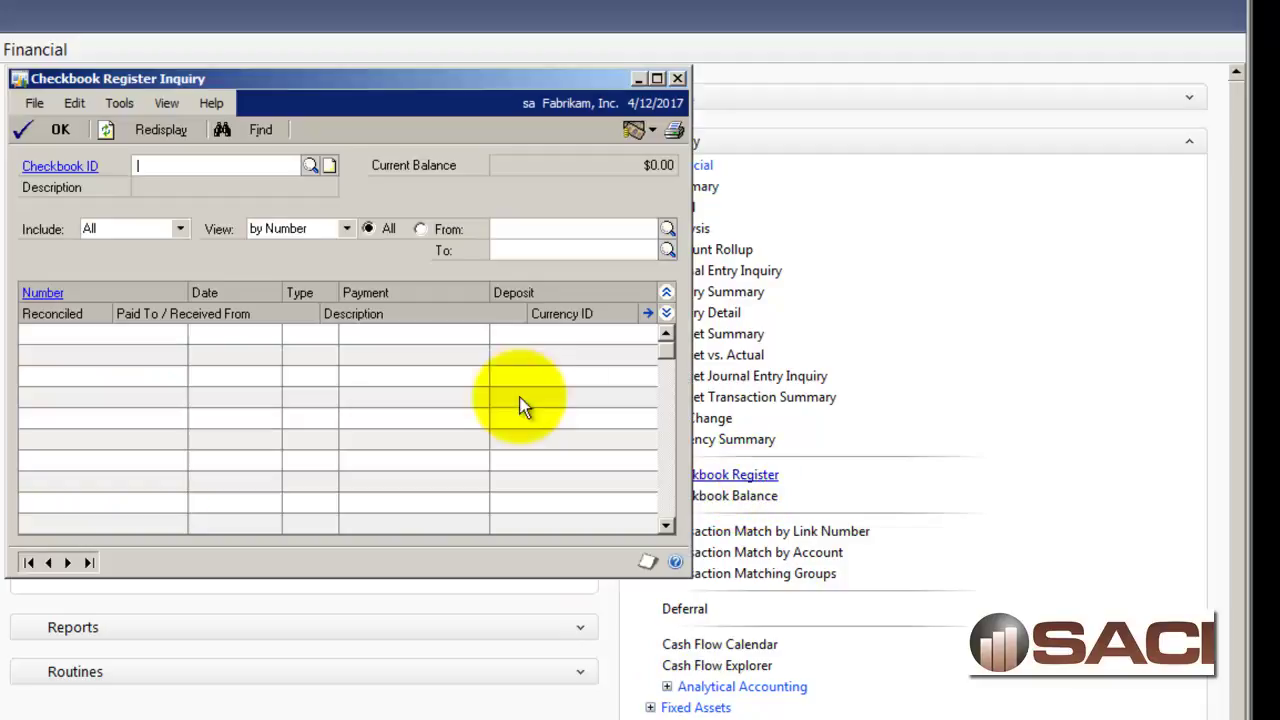
click(109, 231)
click(106, 279)
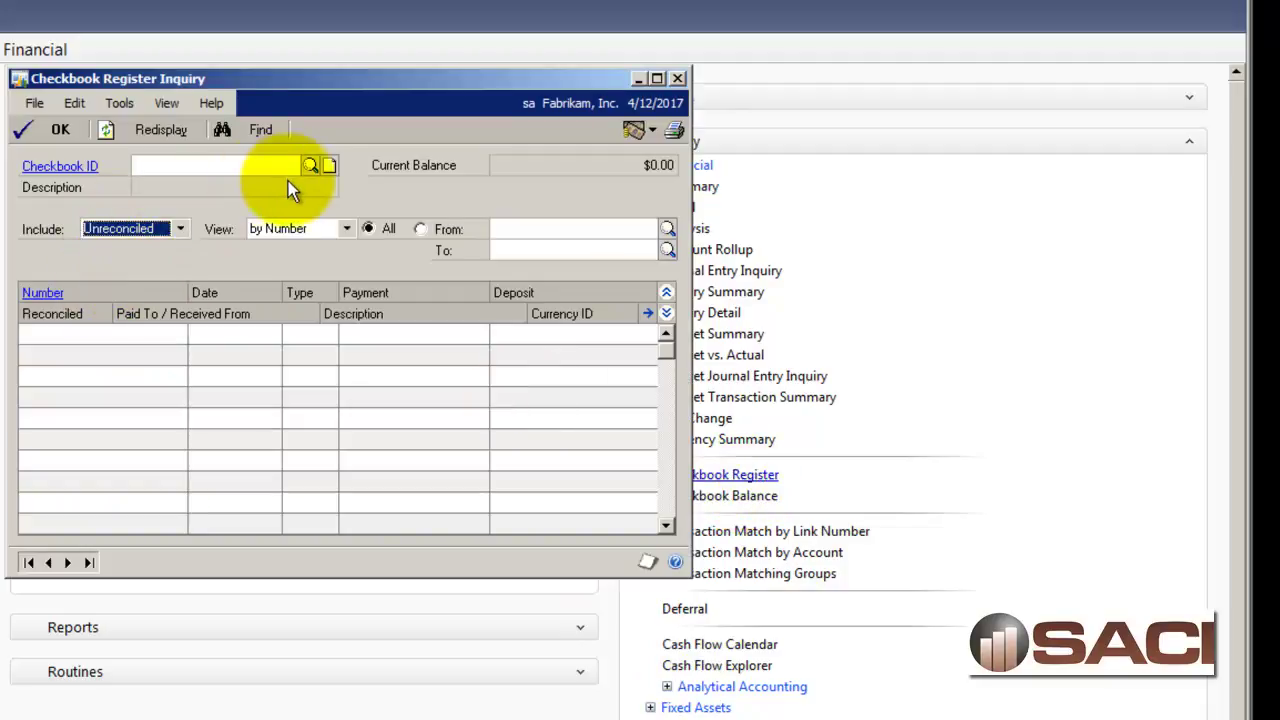
click(310, 166)
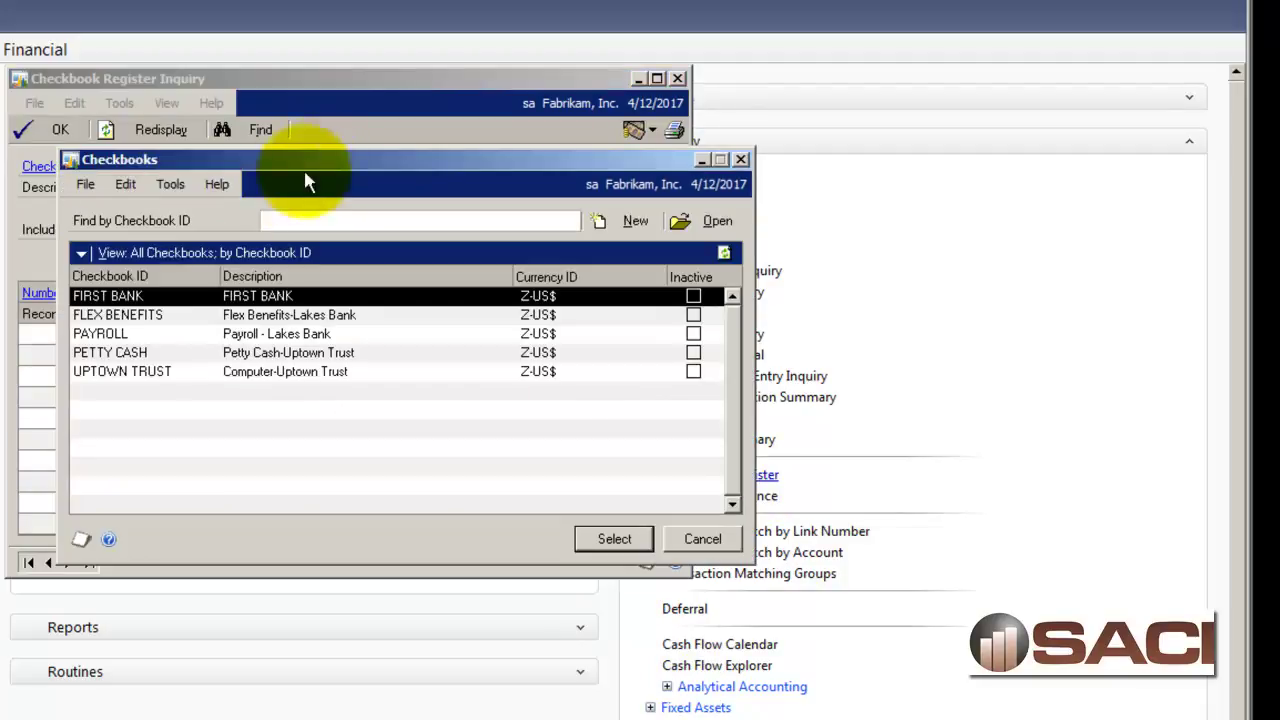
double_click(126, 337)
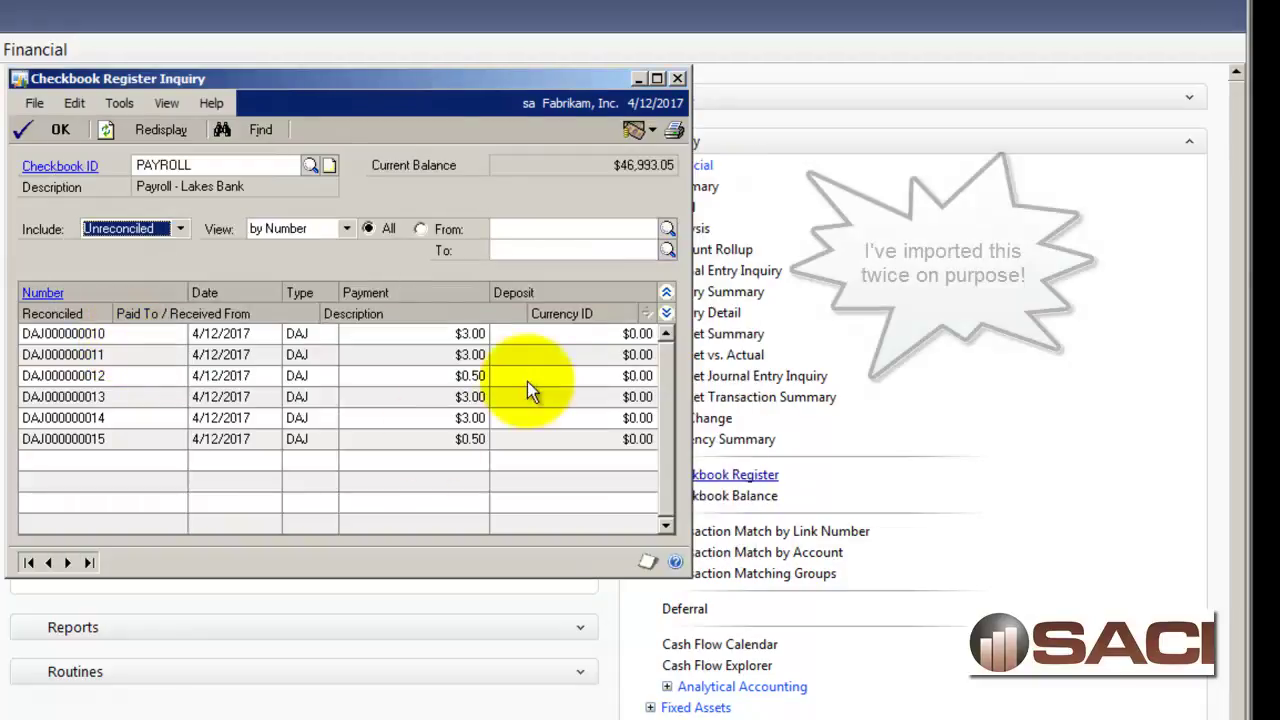